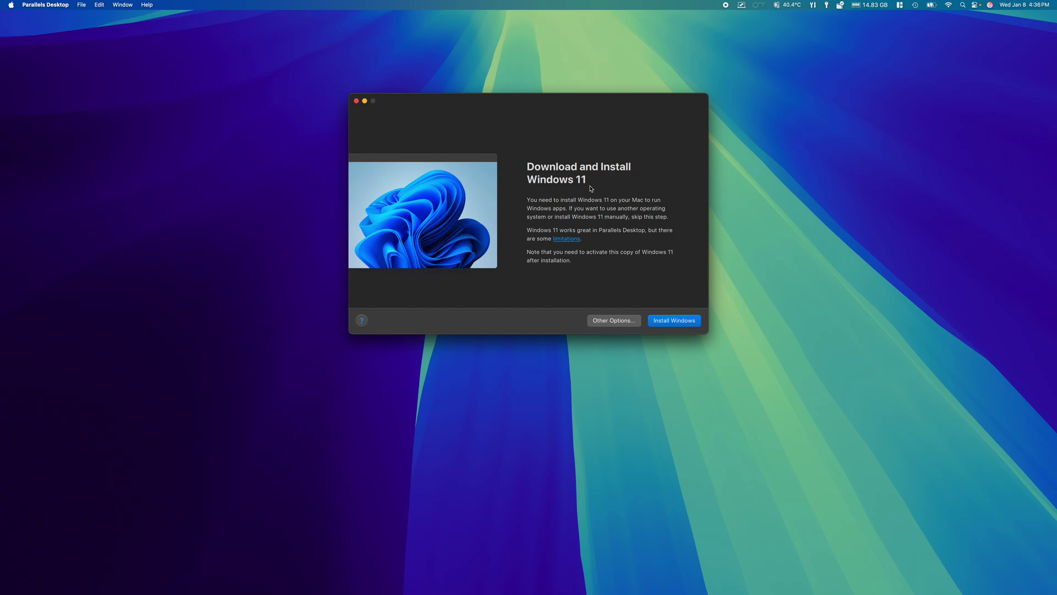
Choose the free Kali Linux 2024.2 ARM64 system under Other Options and download it
click(604, 325)
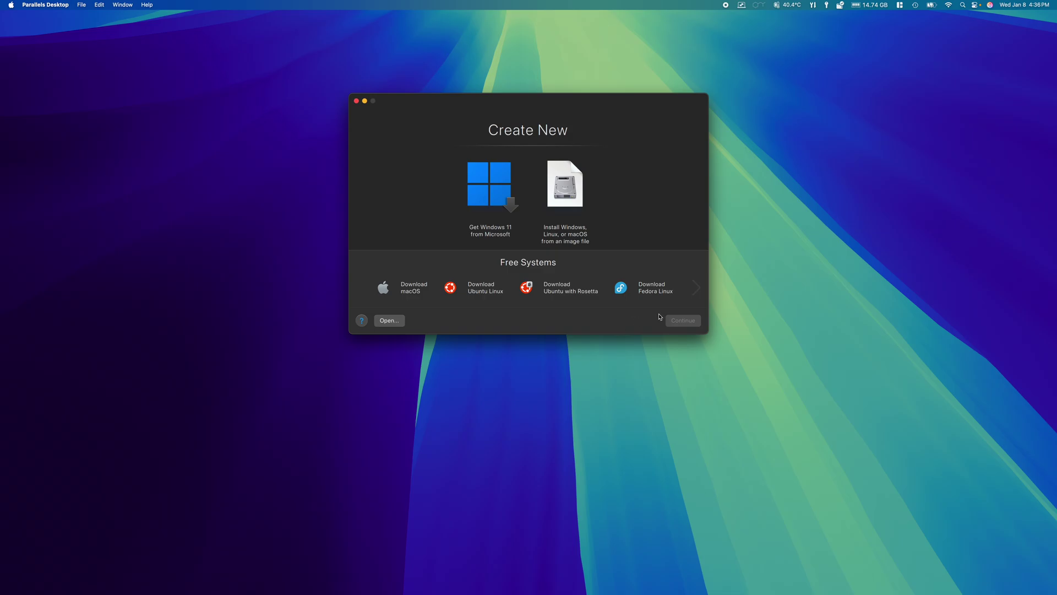
click(697, 289)
click(670, 292)
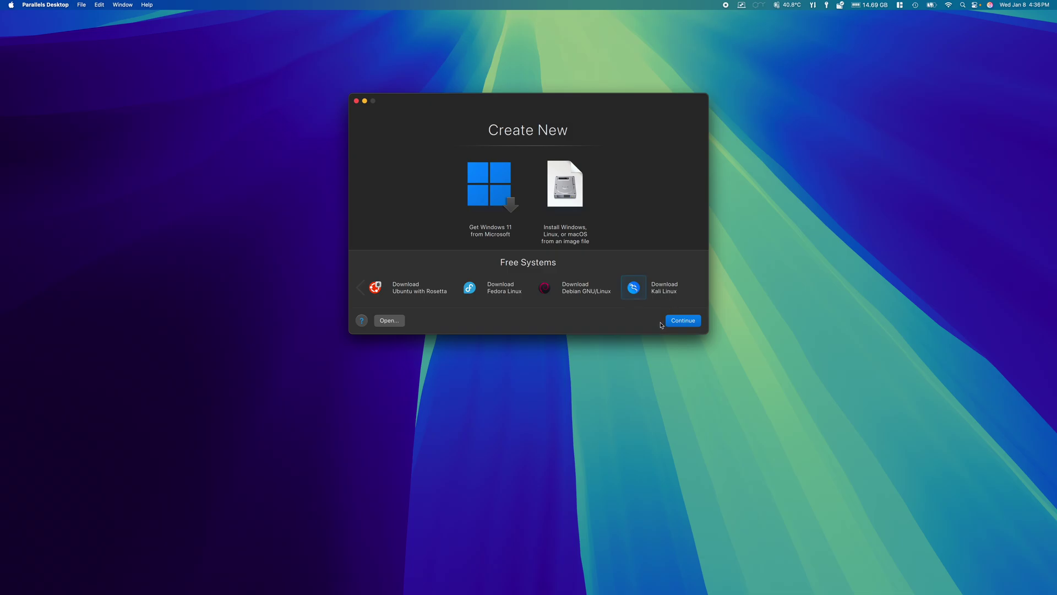
click(686, 321)
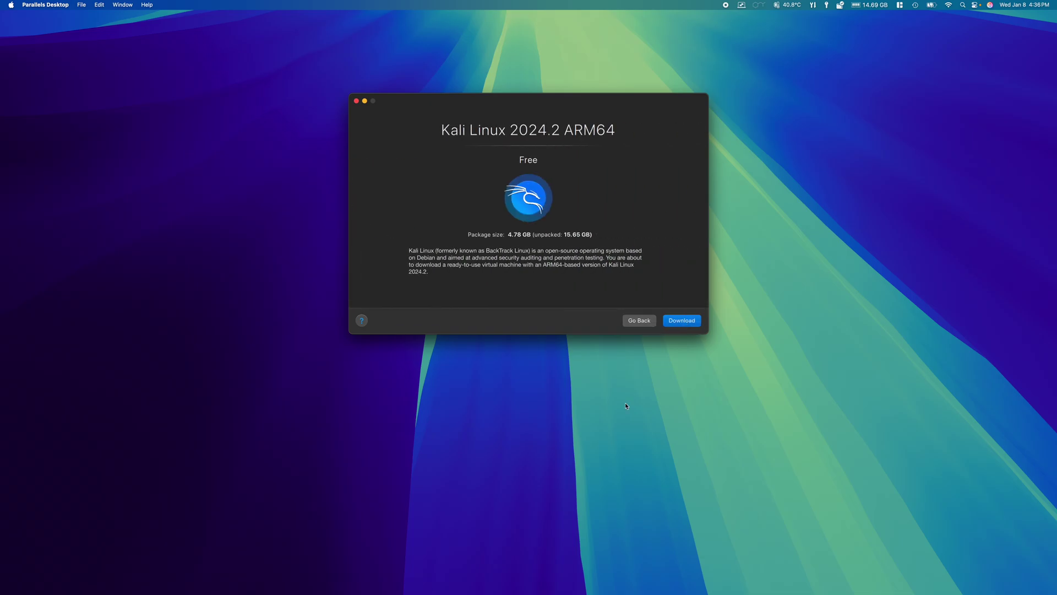
click(683, 321)
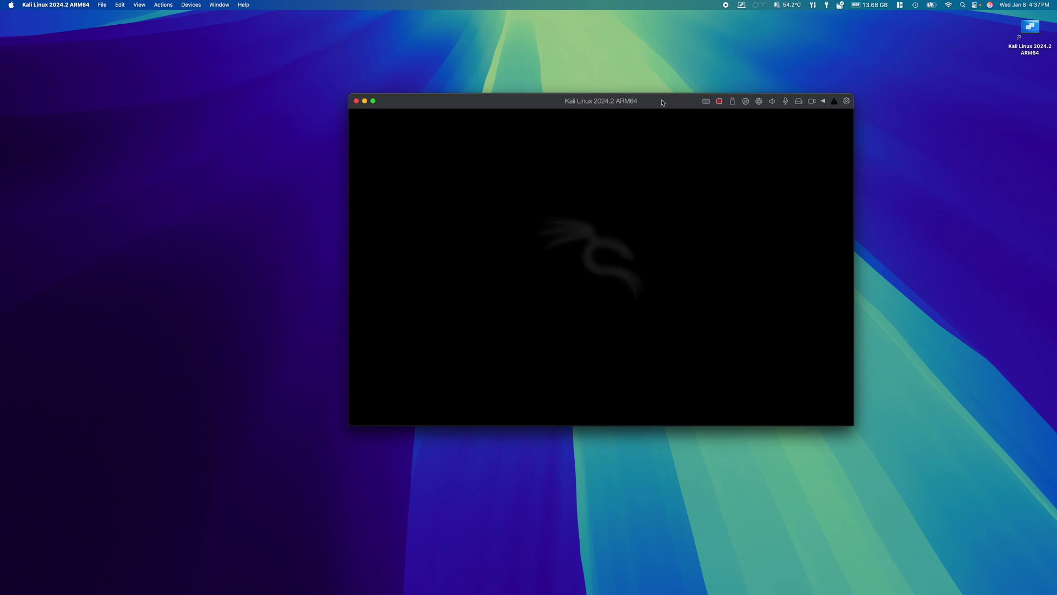
Centre the VM window, then enter and confirm a new password for the default user to log in
mouse_move(373, 101)
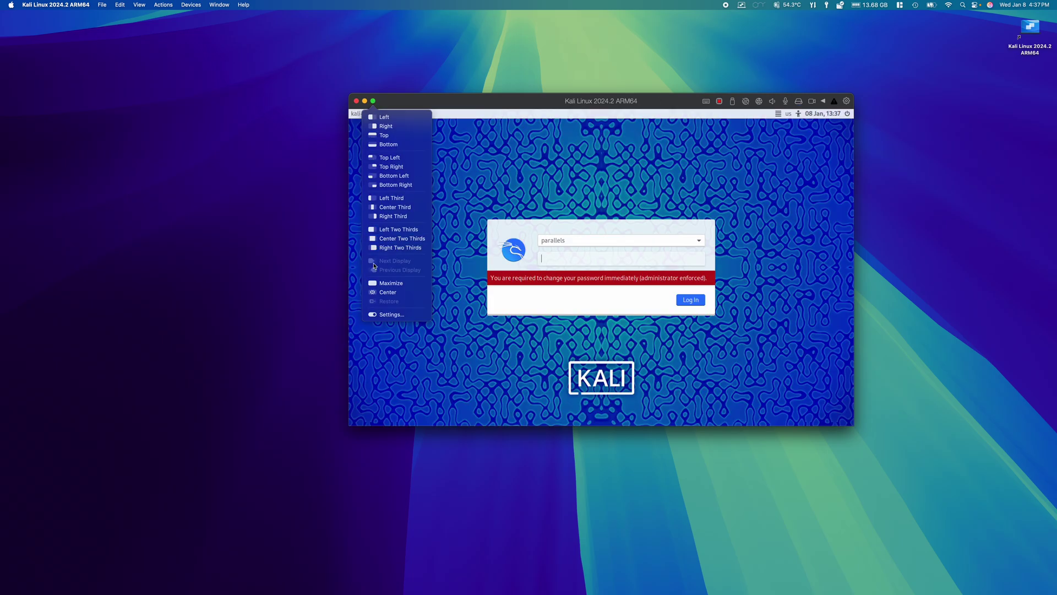
click(376, 293)
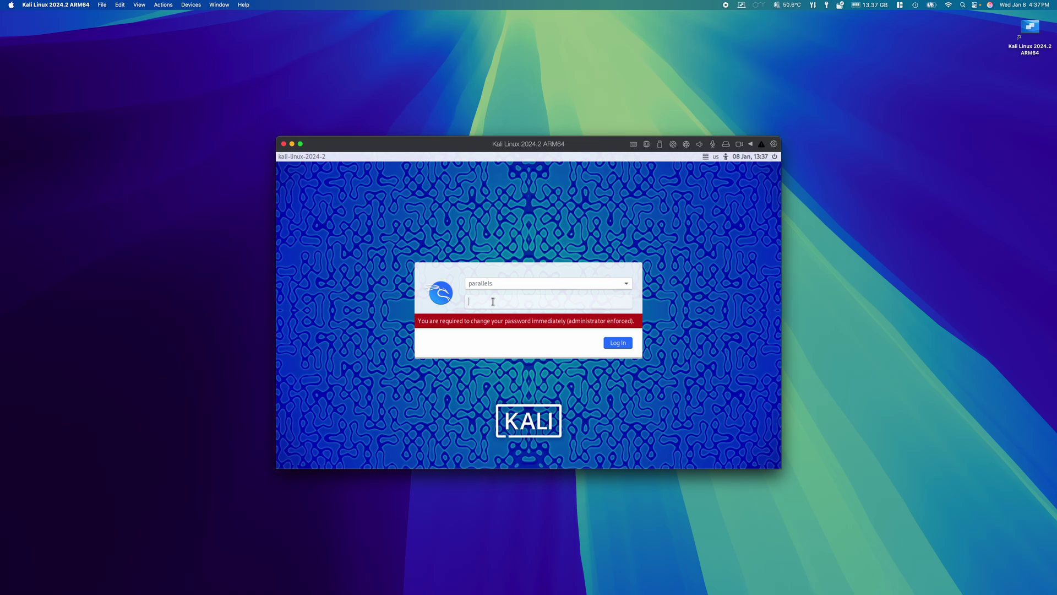
text(p)
key(Return)
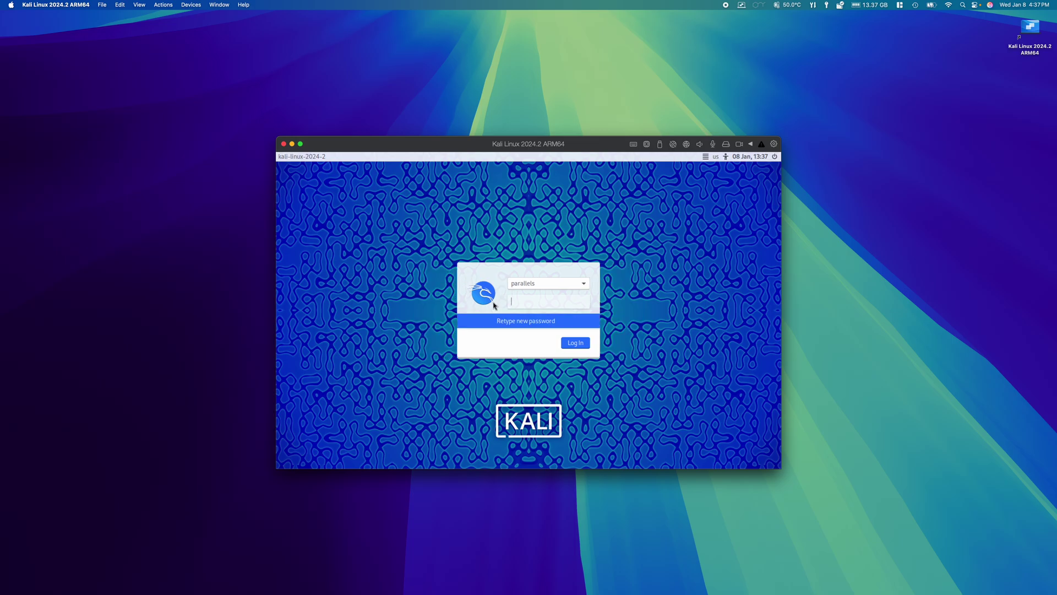
text(passwor)
key(Return)
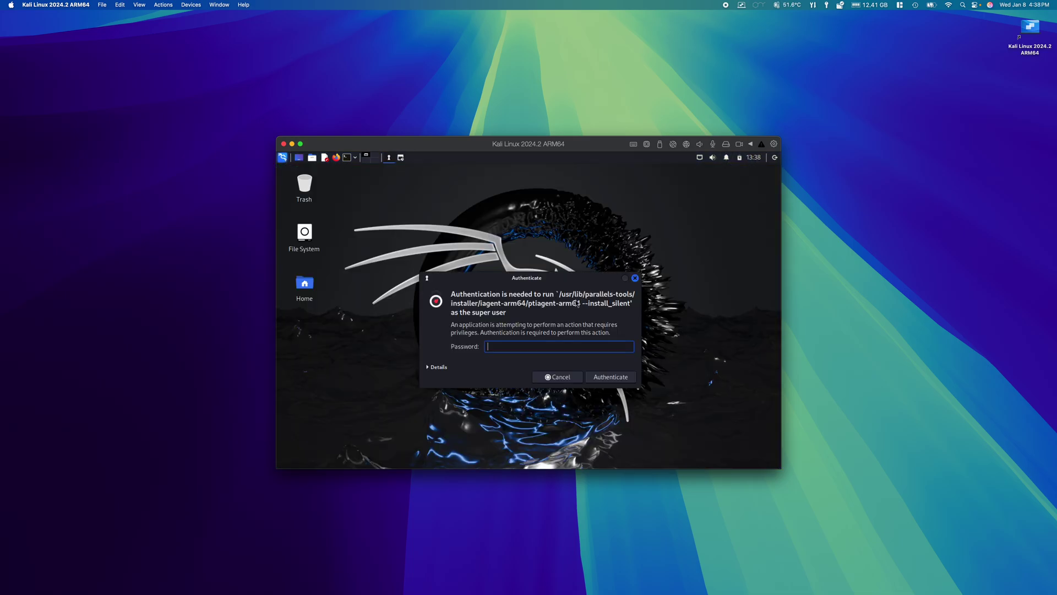
Enter the account password in the Authenticate dialog so Parallels Tools keeps installing
text(••••••••)
key(Return)
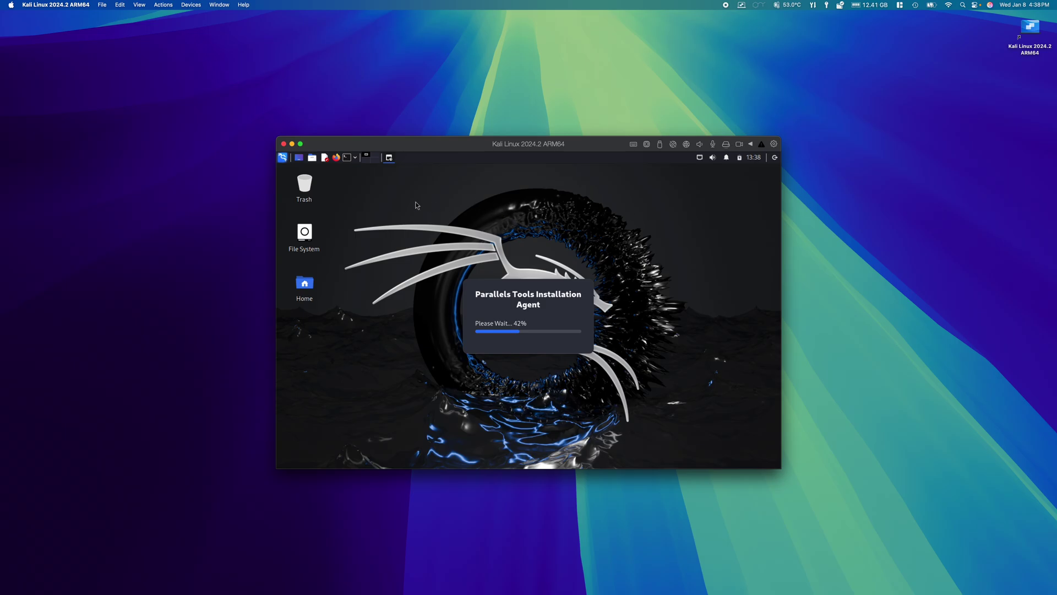
Open Users and Groups from the Settings section of the Kali application menu
click(282, 158)
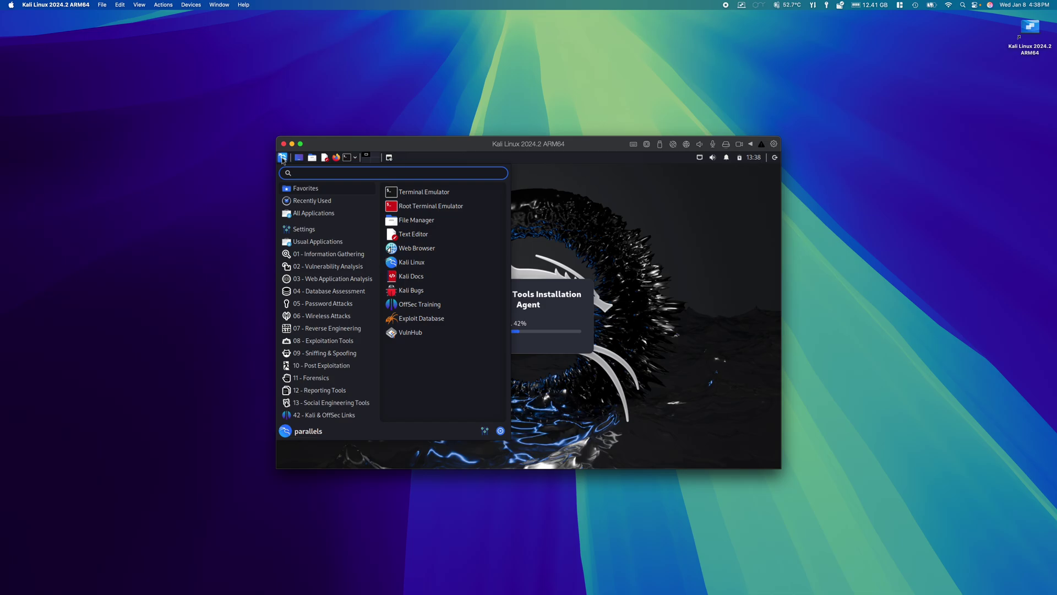
click(315, 230)
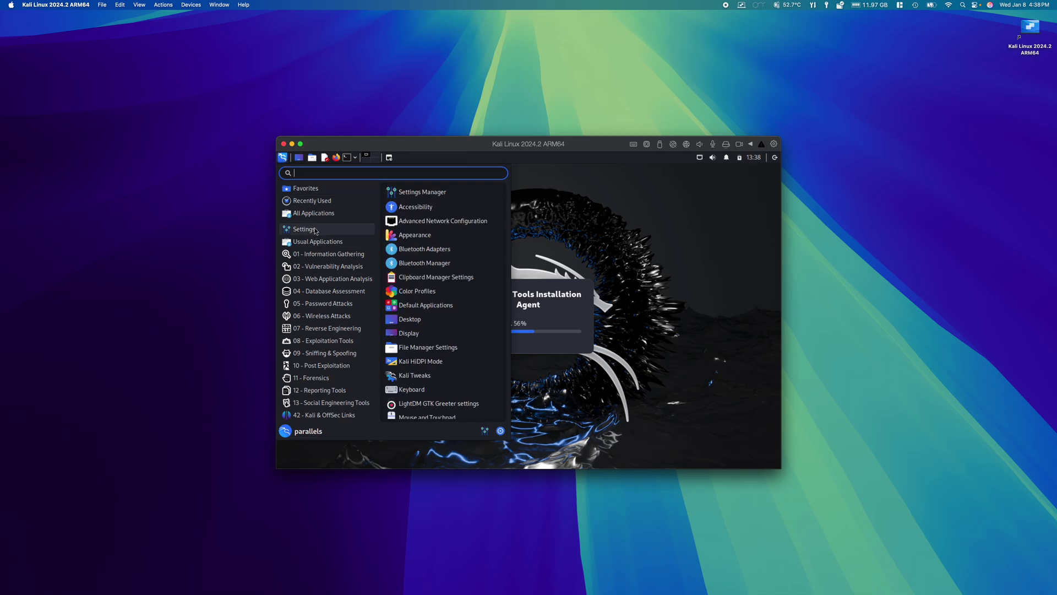
scroll(415, 355, down, 2)
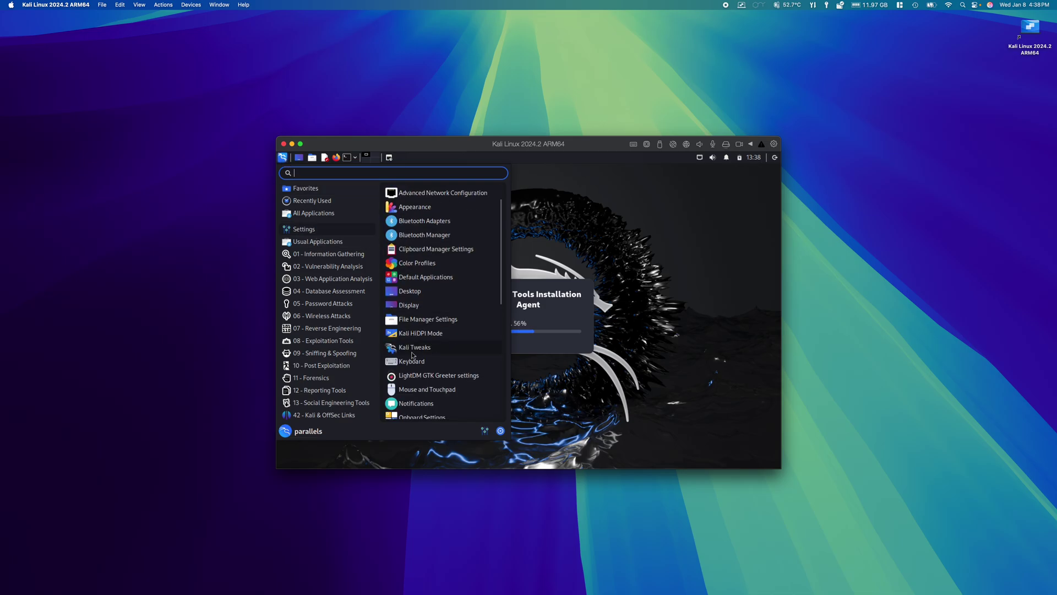
scroll(414, 355, down, 7)
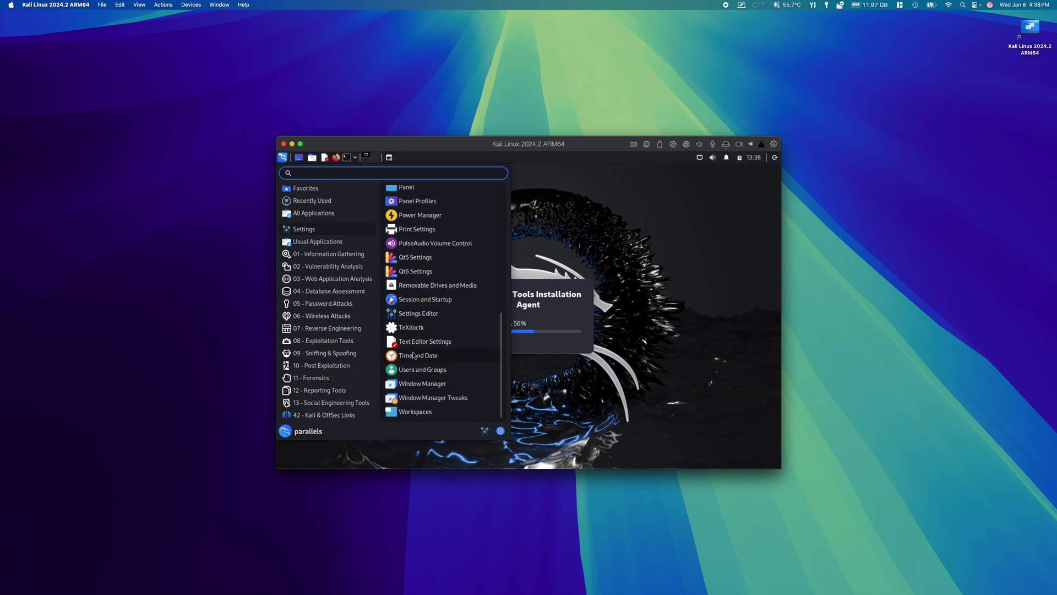
click(423, 374)
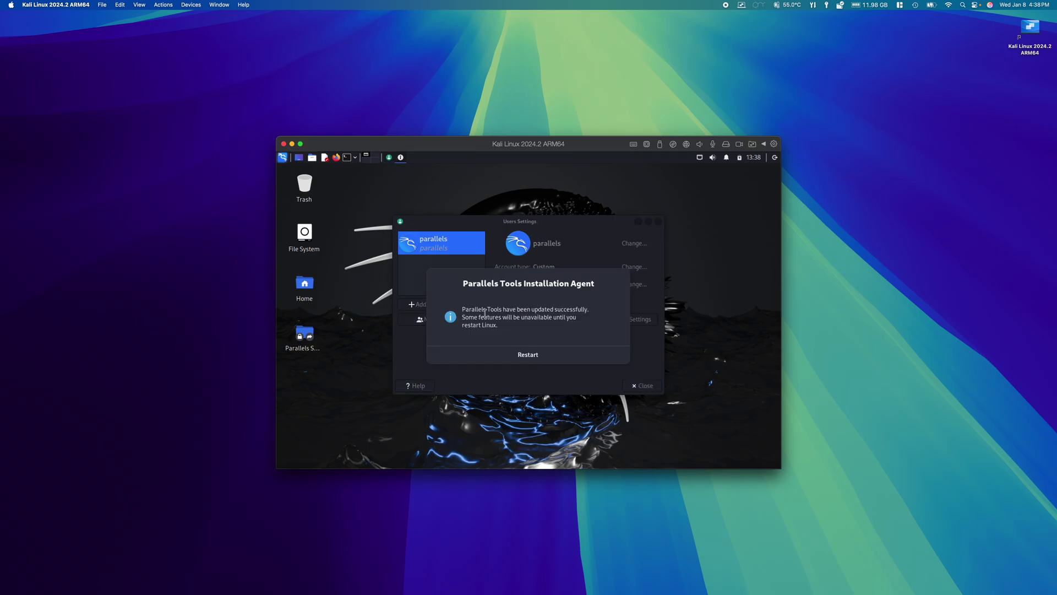
Dismiss the Parallels Tools notice and create a new user account, authenticating with the admin password
click(500, 229)
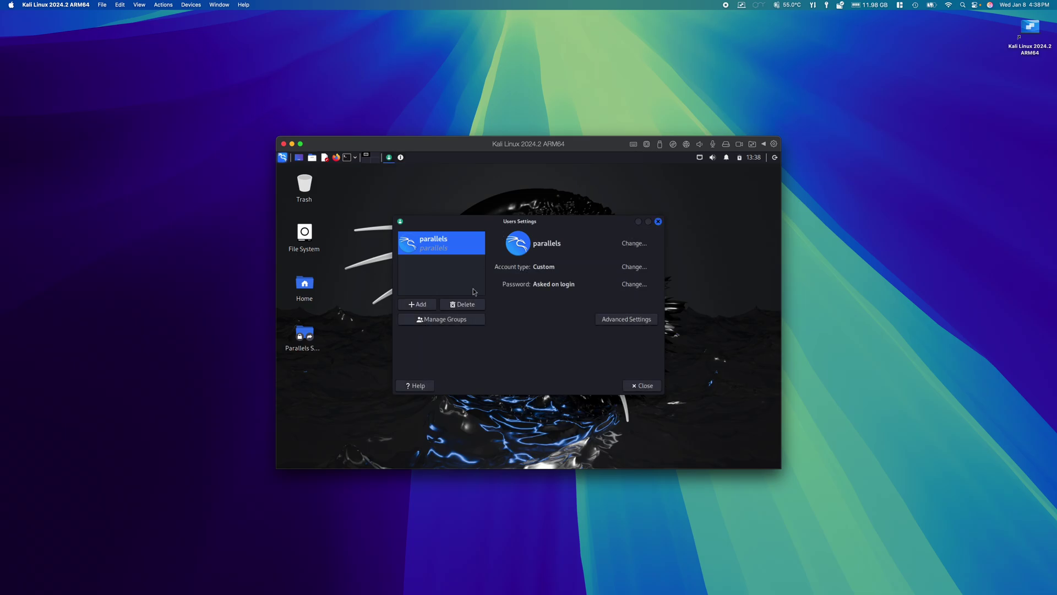
click(416, 305)
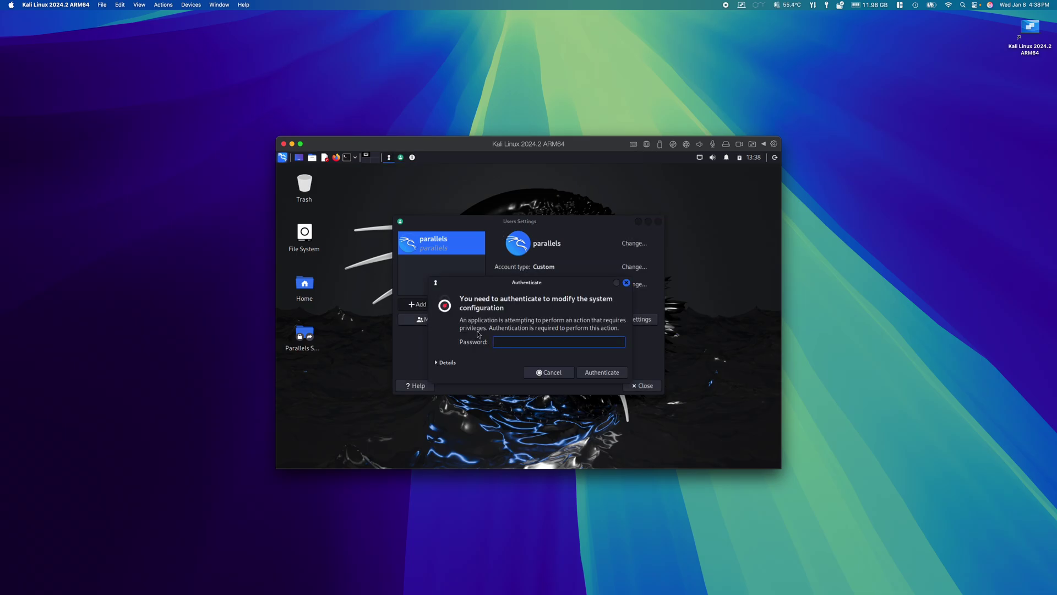
text(••••••••)
key(Return)
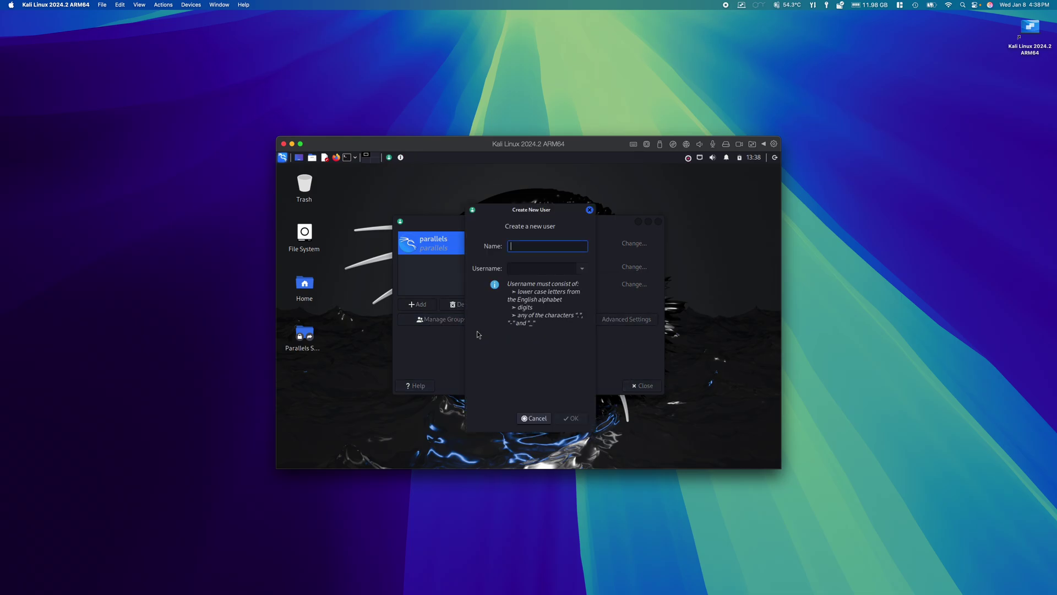
text(r)
click(574, 420)
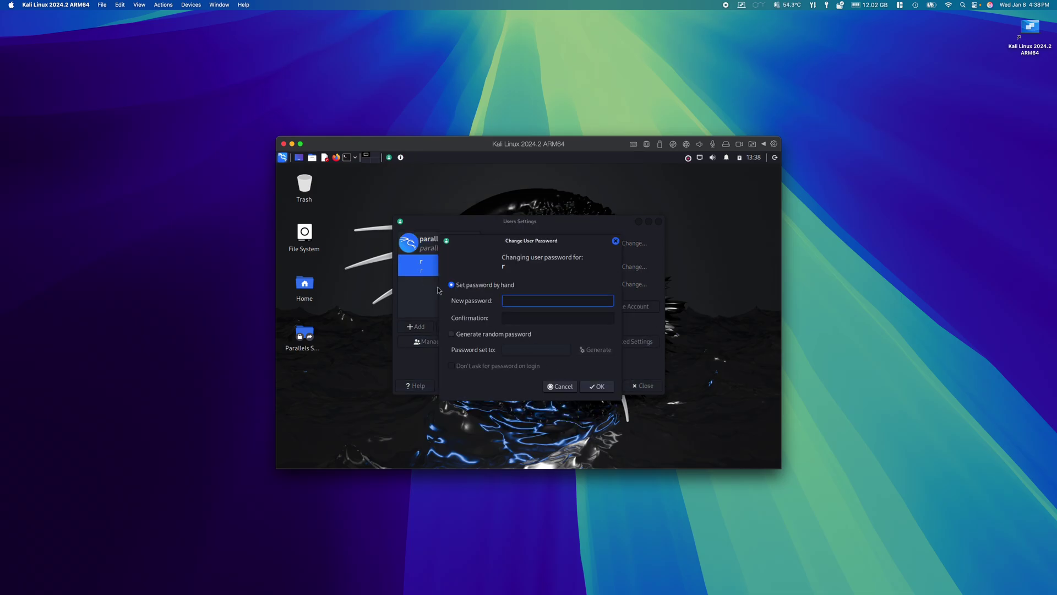
Set and confirm a password for the new user account
text(•••••••••••••)
click(540, 320)
text(•••••••••)
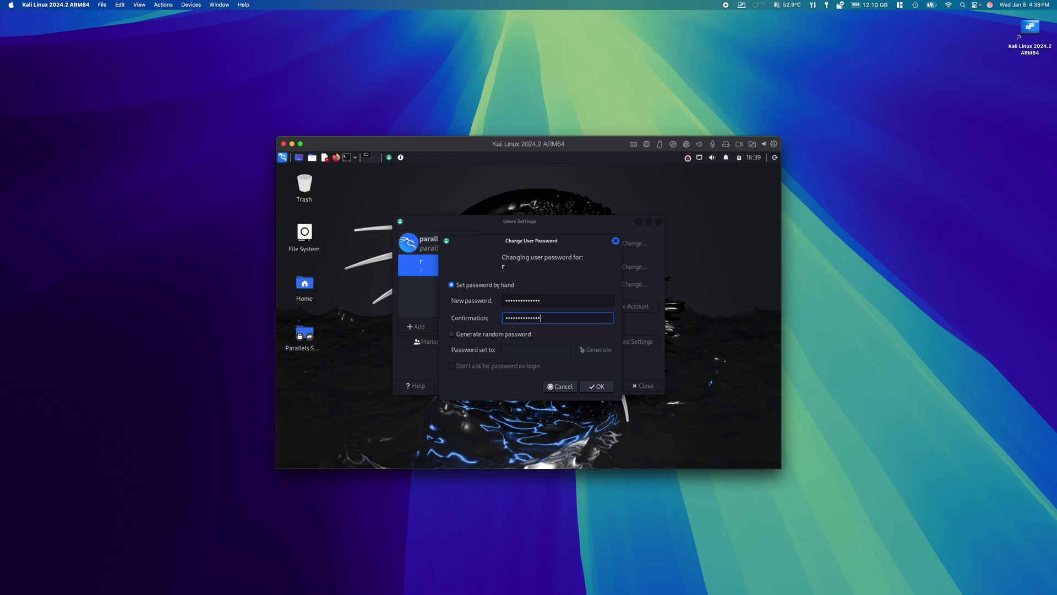
click(594, 389)
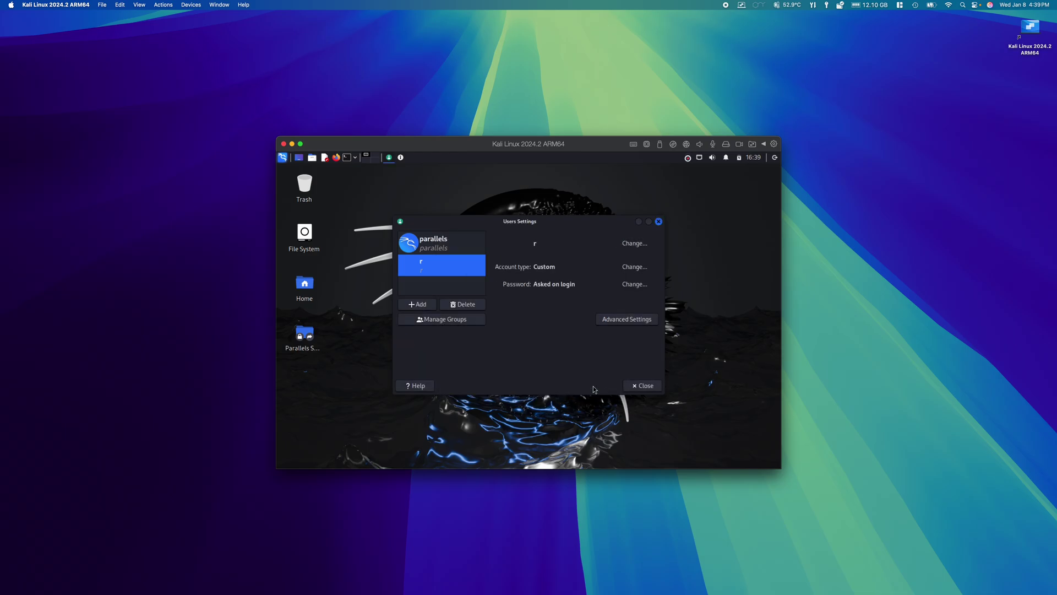
Review the new user's advanced settings (privileges, home directory, shell, user ID) and close them
click(620, 320)
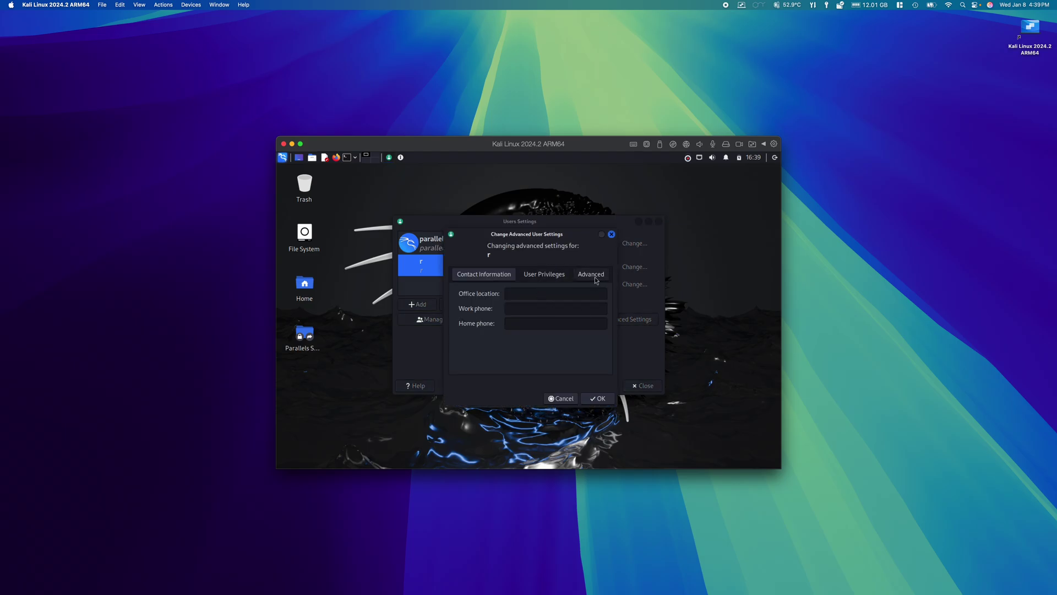
click(556, 279)
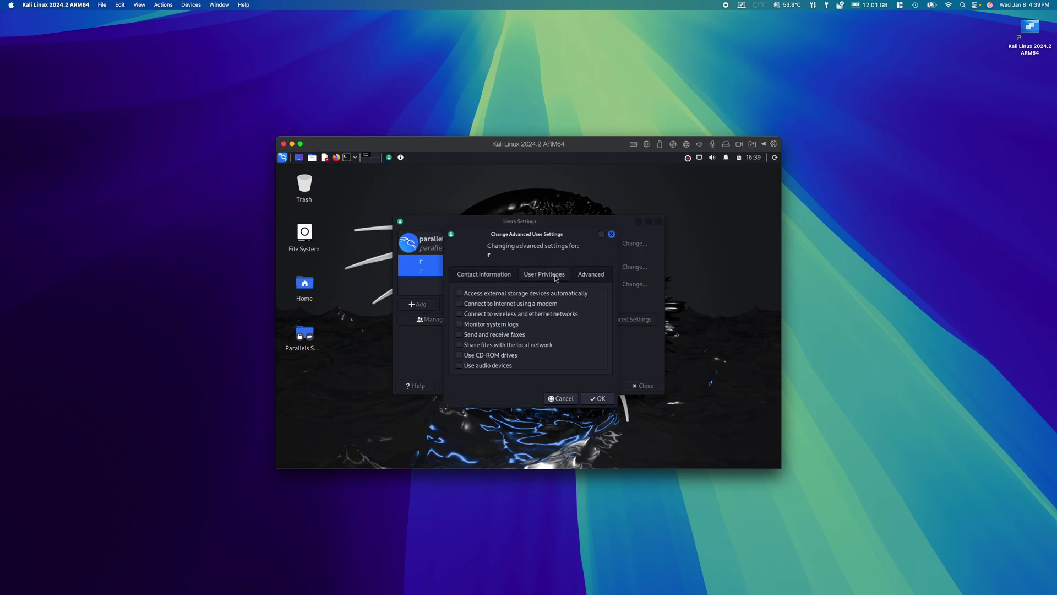
click(597, 279)
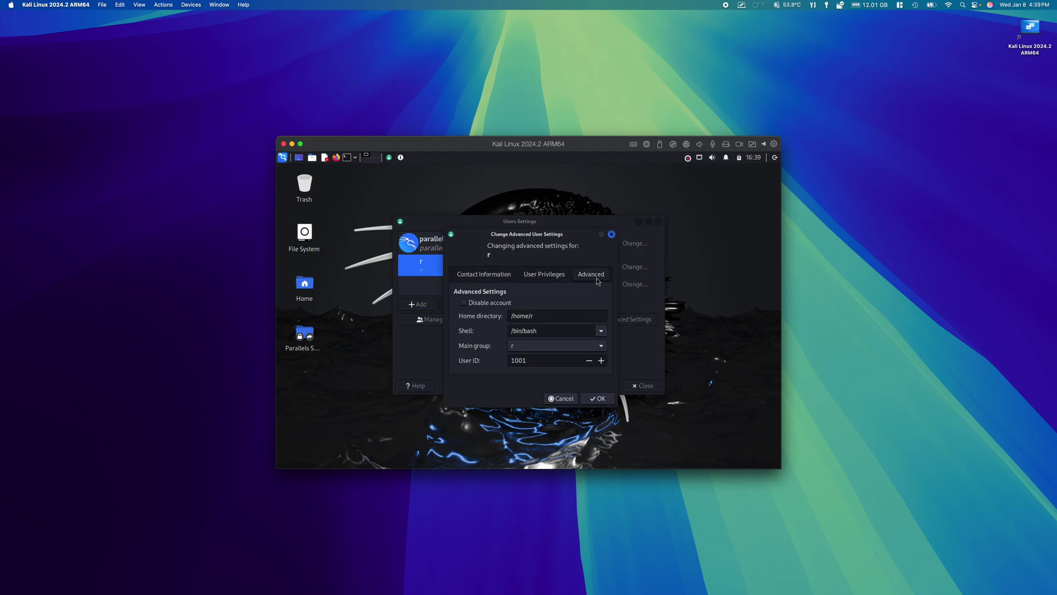
click(545, 277)
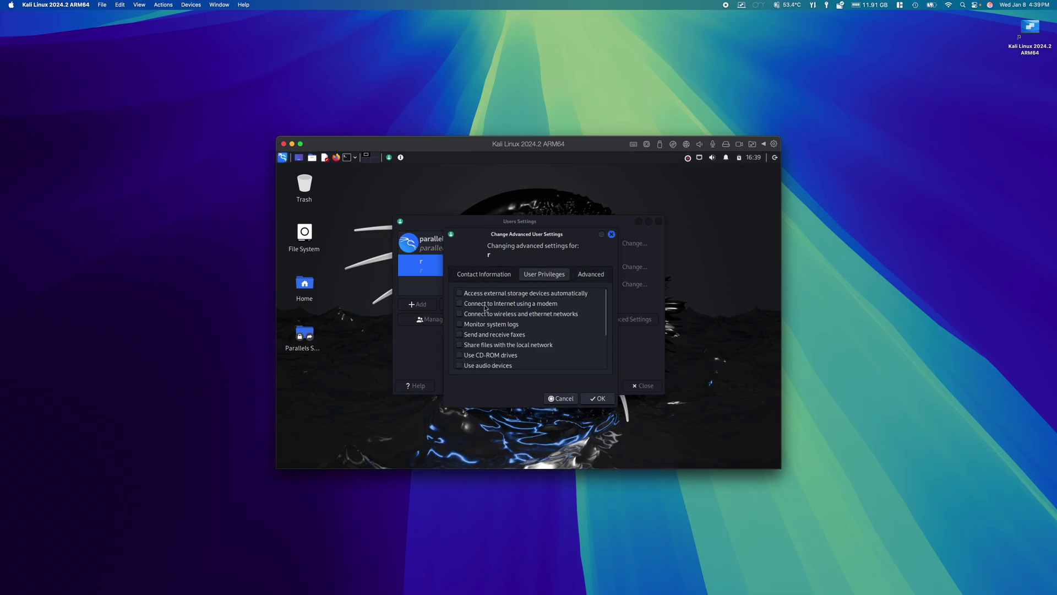
scroll(485, 307, down, 5)
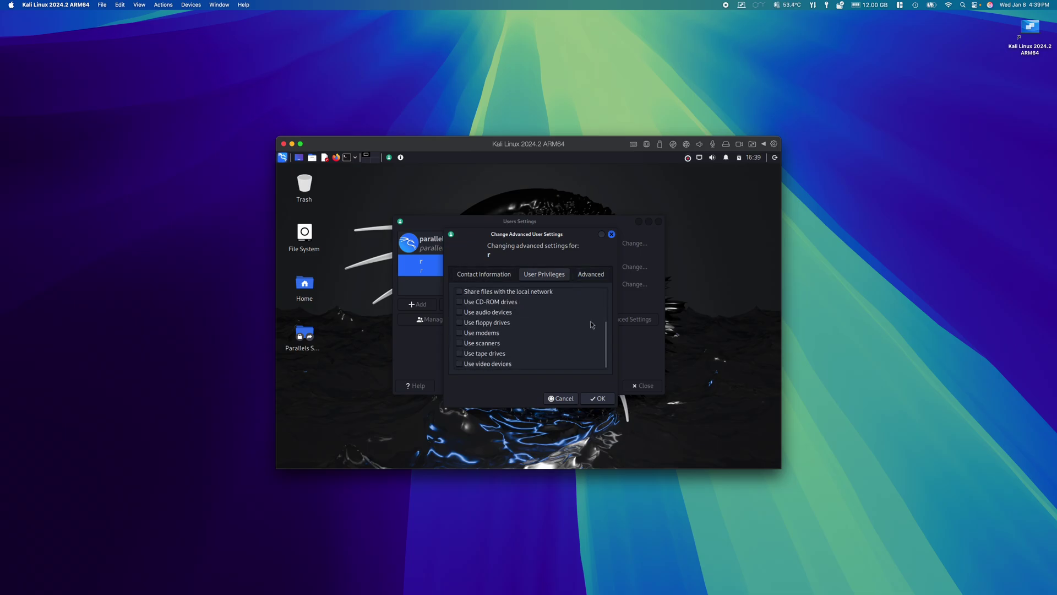
click(598, 398)
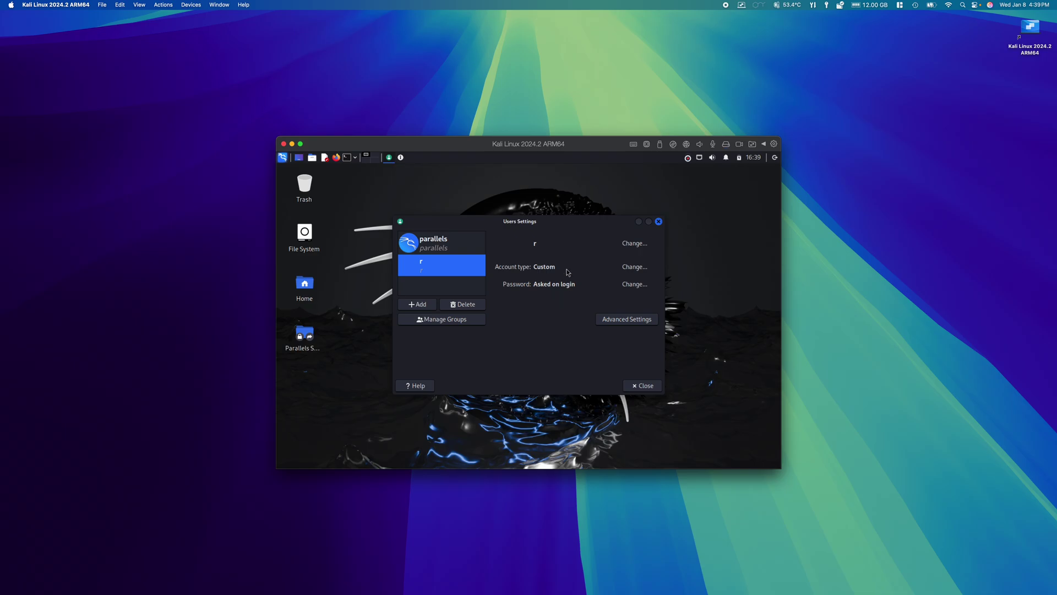
Change the new user's account type from Custom to Administrator and close Users Settings
click(639, 270)
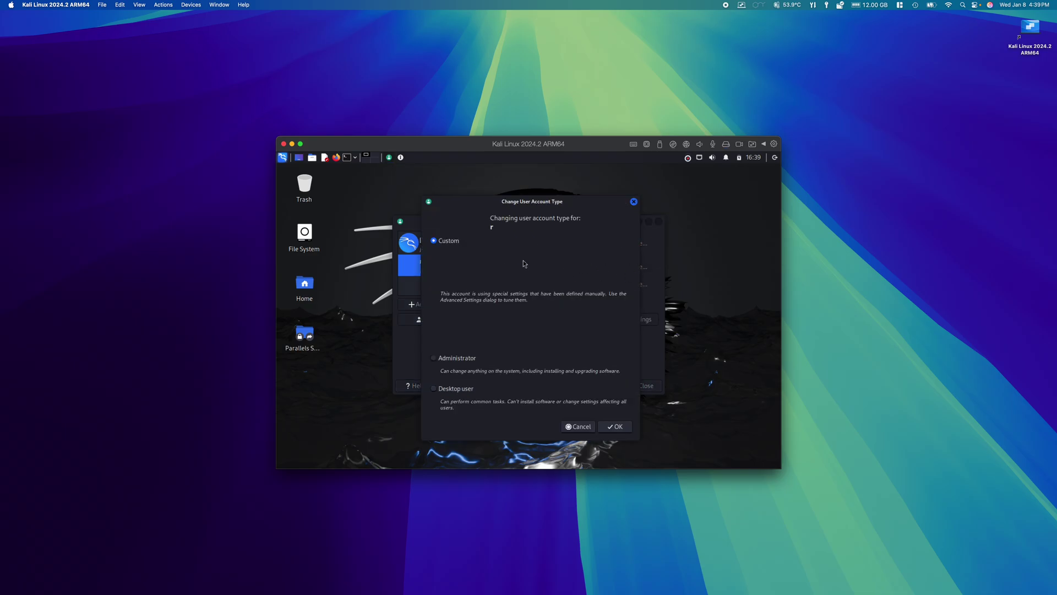
click(434, 358)
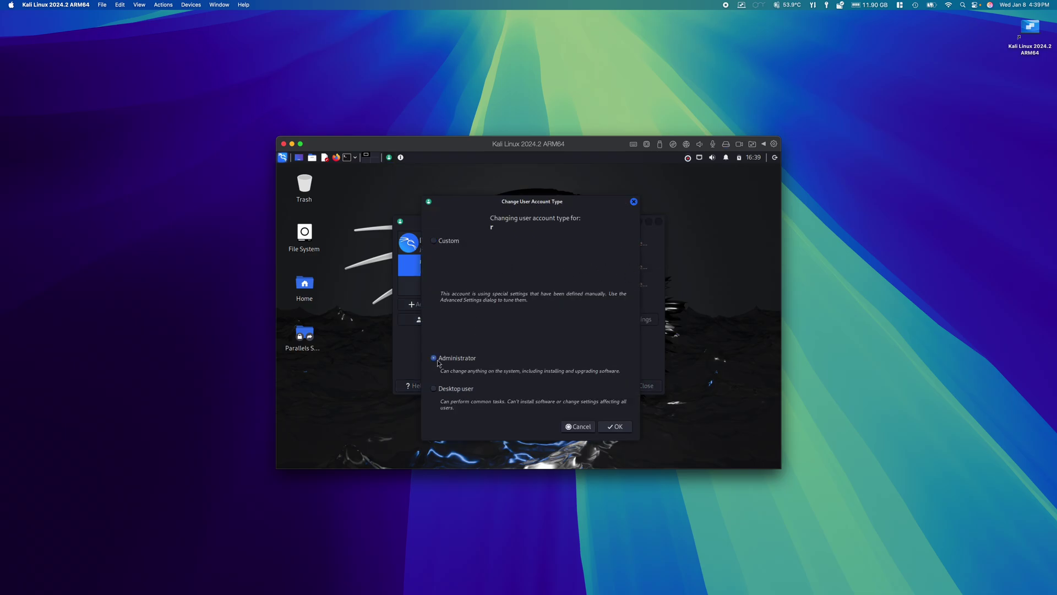
click(611, 427)
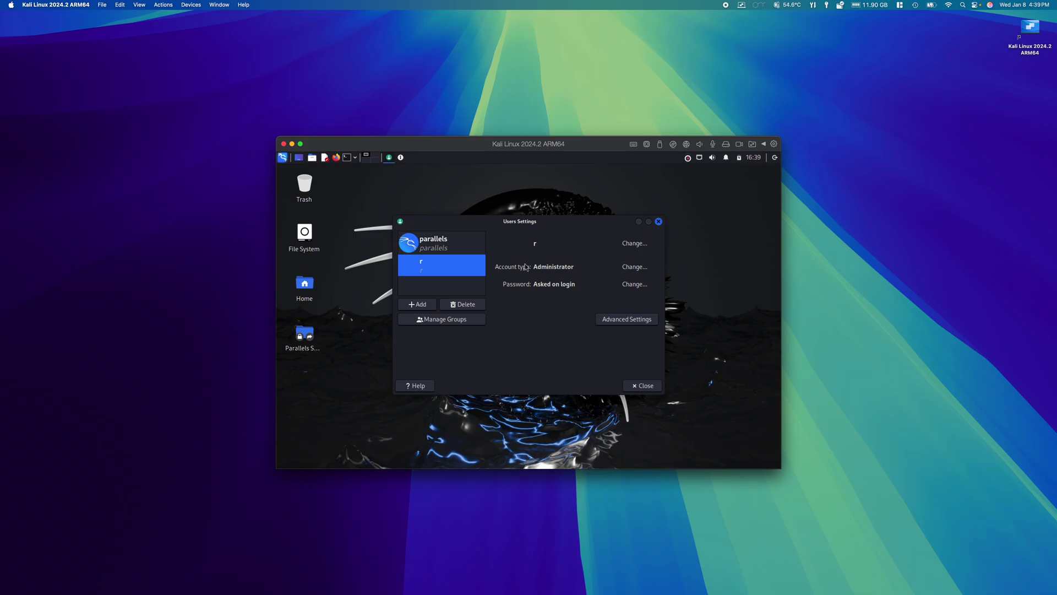
click(642, 386)
Reboot the VM and log in as the new administrator user with its password
click(543, 363)
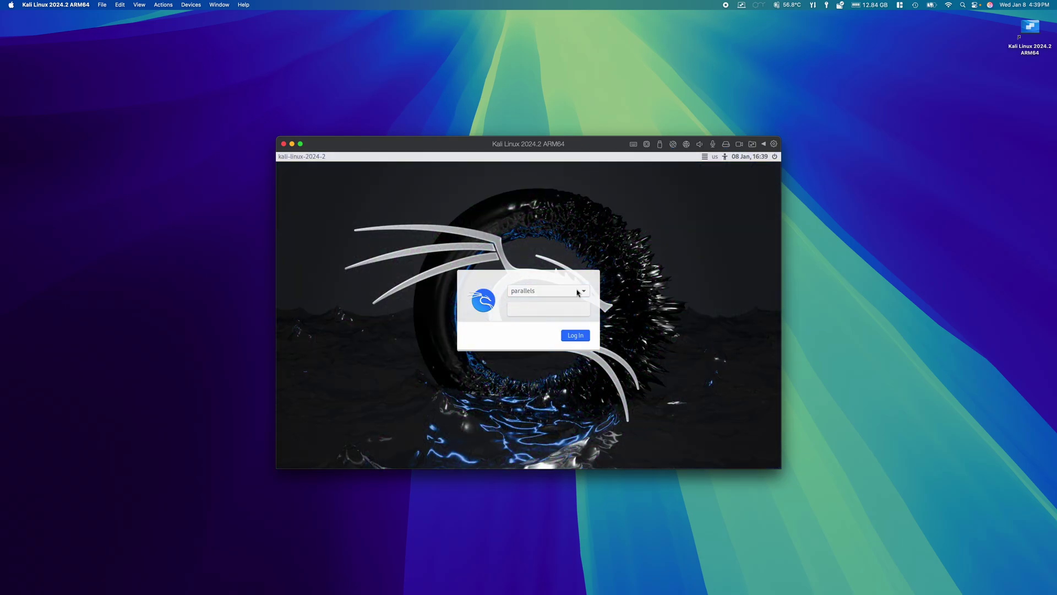
click(578, 293)
click(574, 303)
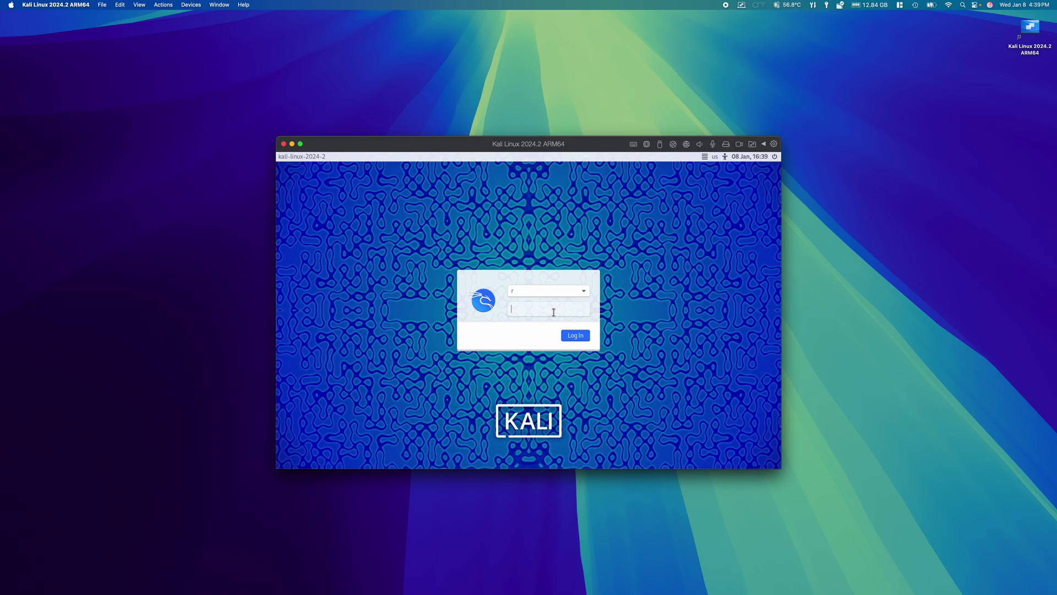
text(rrrrrrrrr)
key(Return)
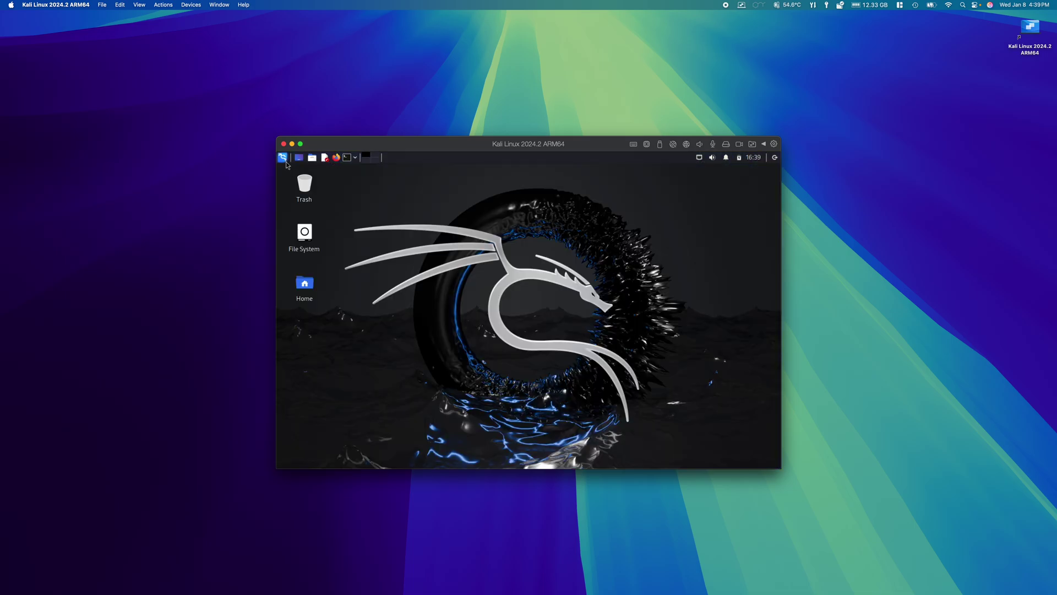
Open Users and Groups from the Settings section of the application menu
click(283, 158)
mouse_move(319, 233)
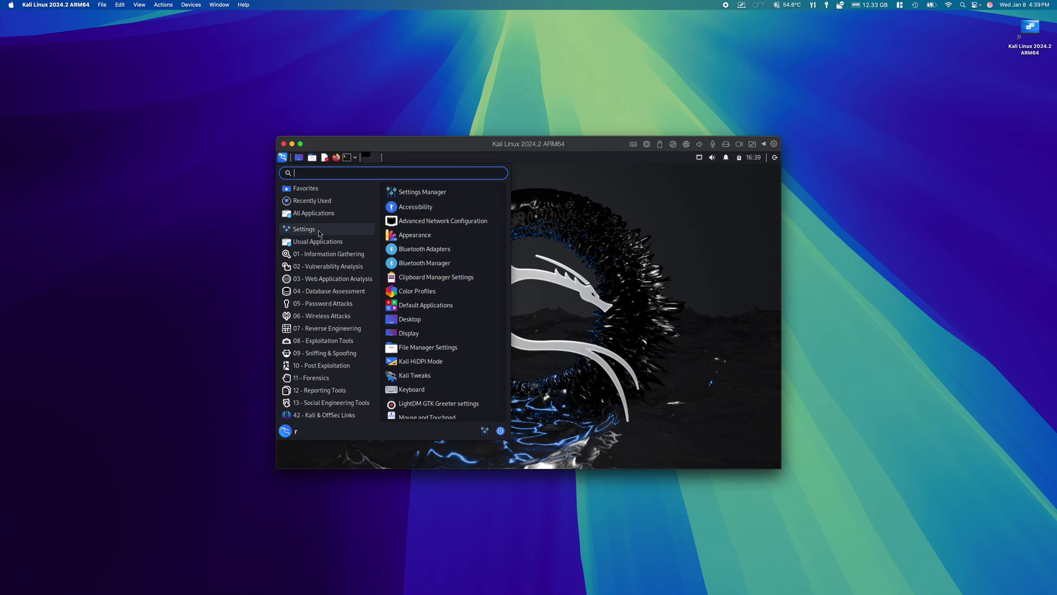
scroll(435, 331, down, 10)
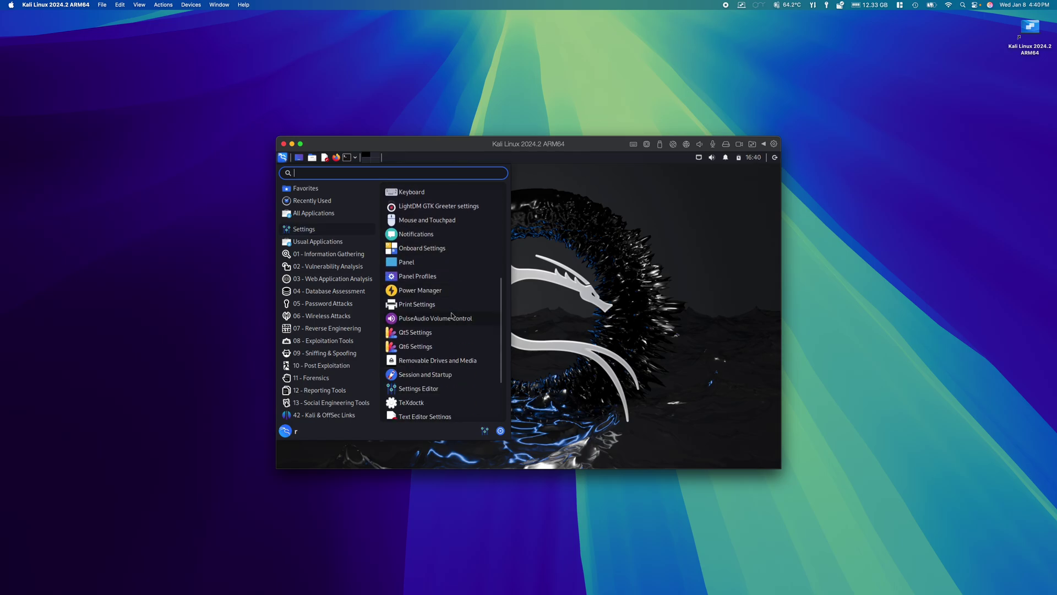
click(439, 370)
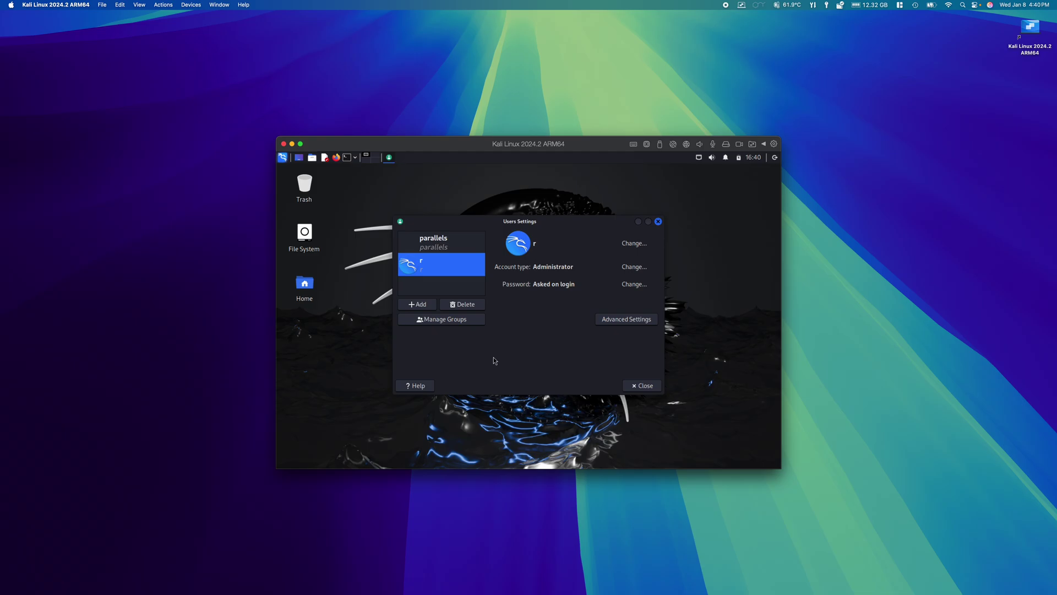
Delete the parallels account and its home folder files after authenticating, then close the window
click(452, 244)
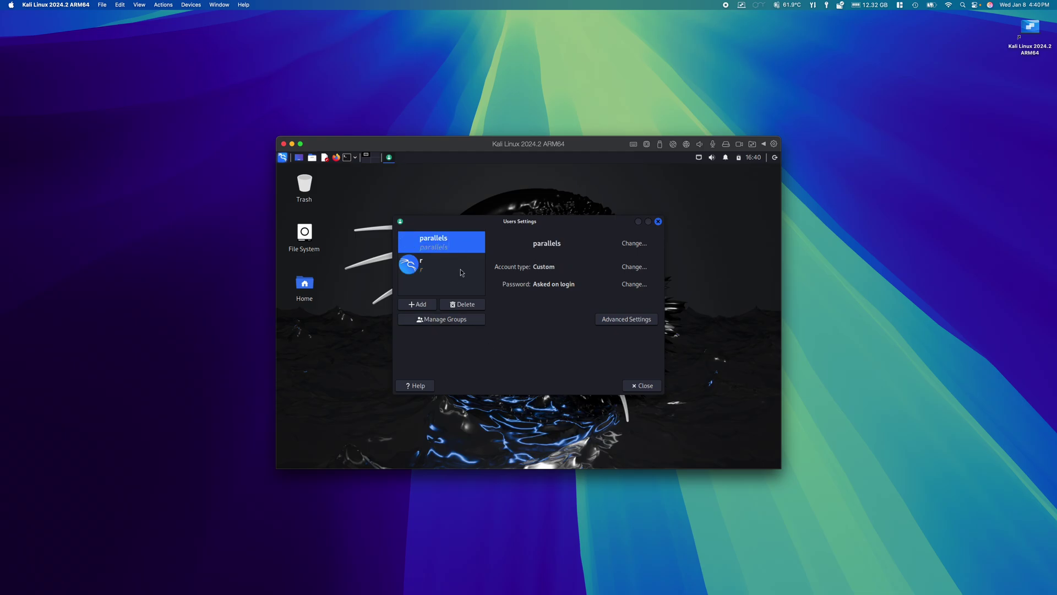
click(473, 307)
text(ka)
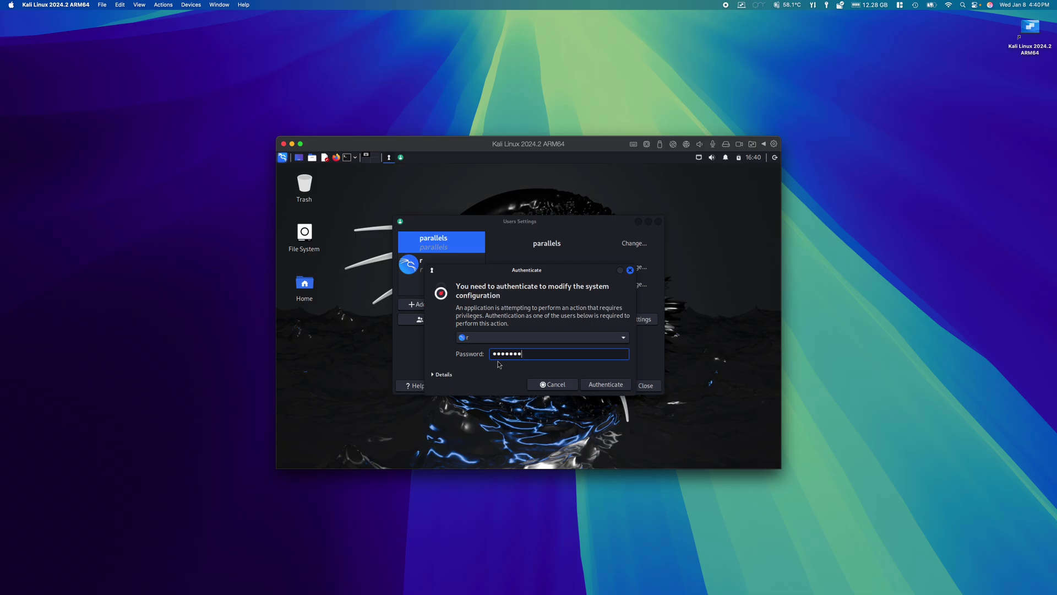
text(kali1)
click(588, 385)
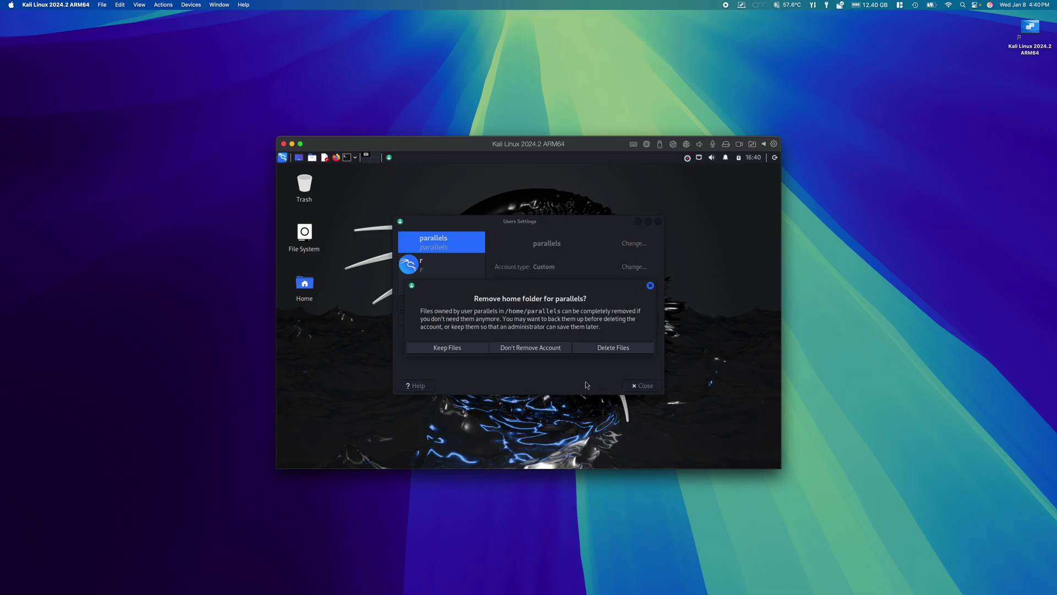
click(594, 353)
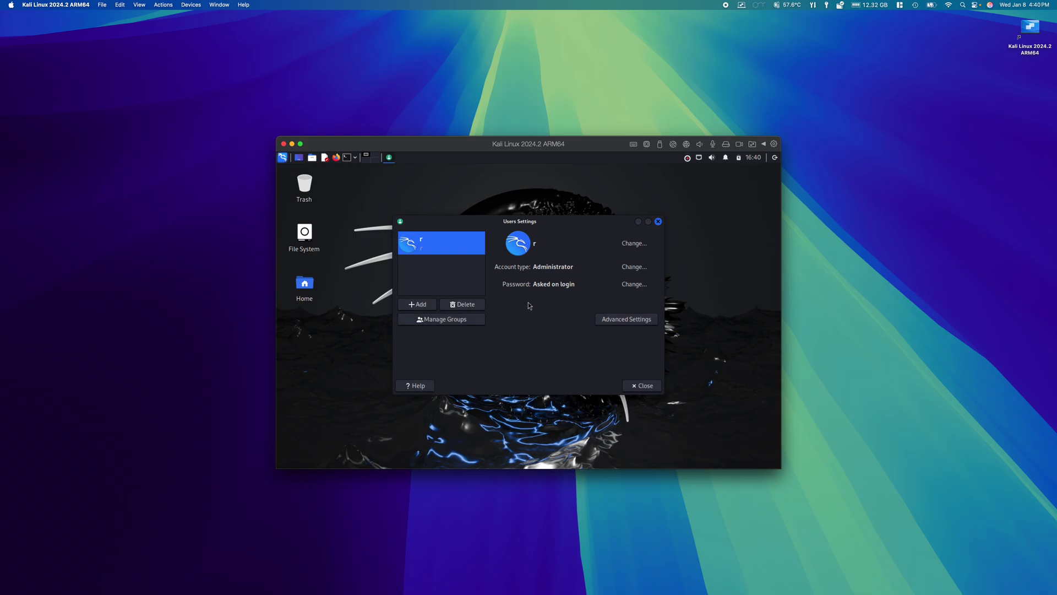
click(644, 385)
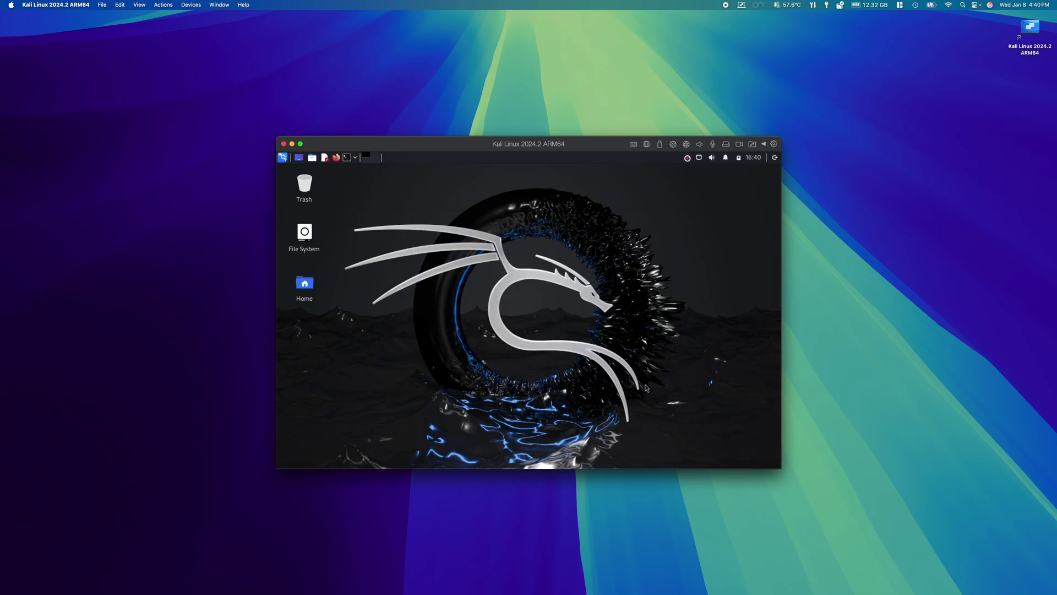
Shut down the Kali VM, then open its configuration from the Control Center
click(774, 158)
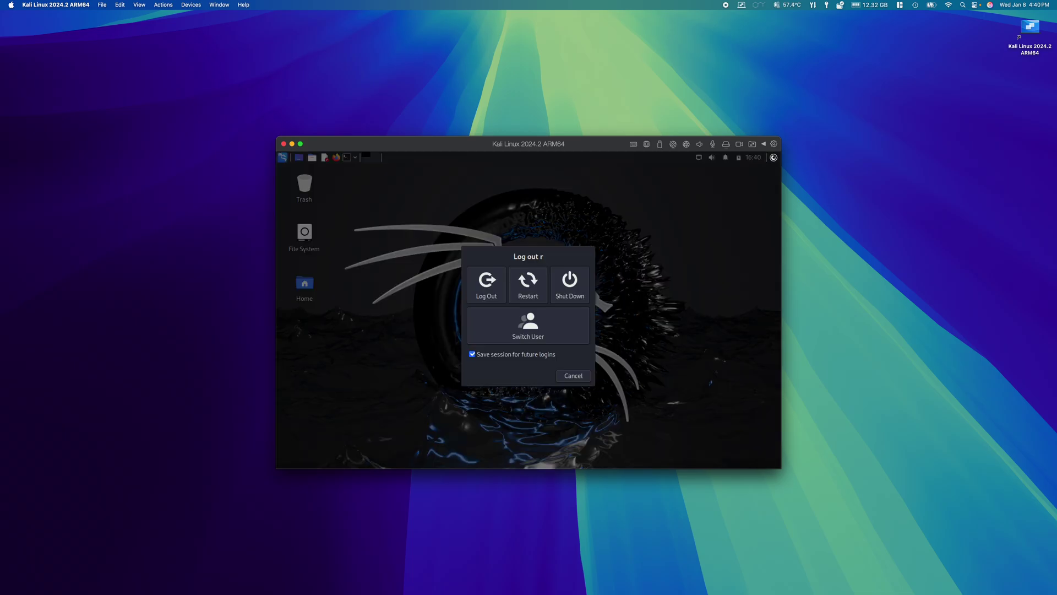
click(564, 290)
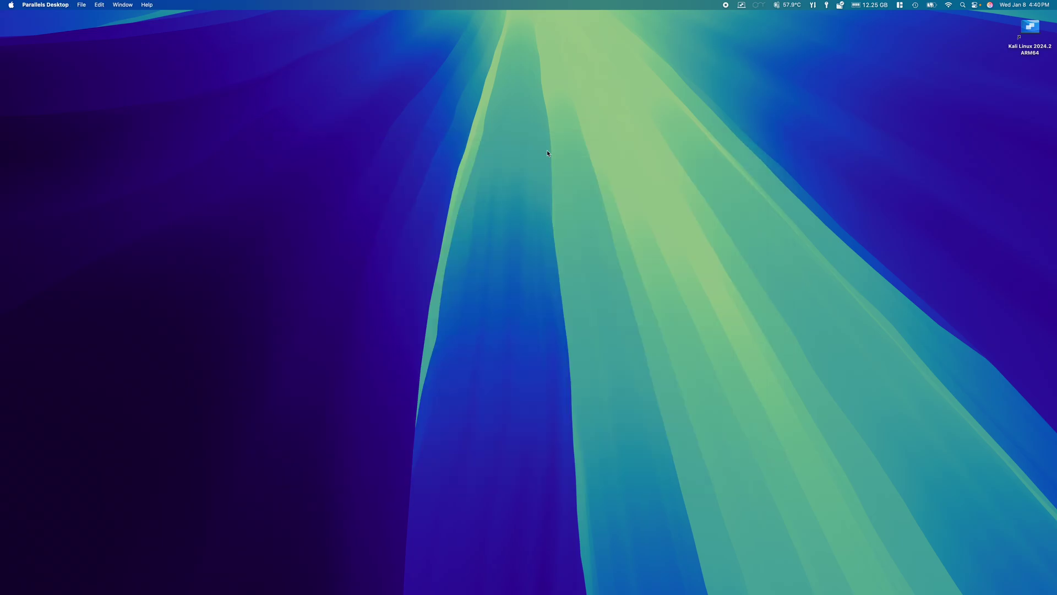
click(55, 7)
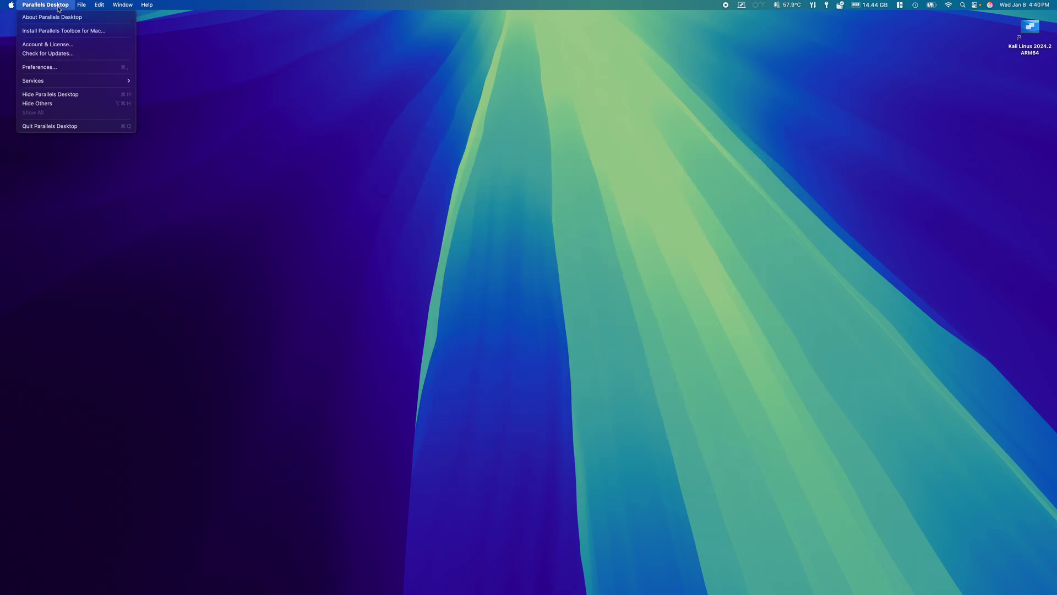
mouse_move(132, 5)
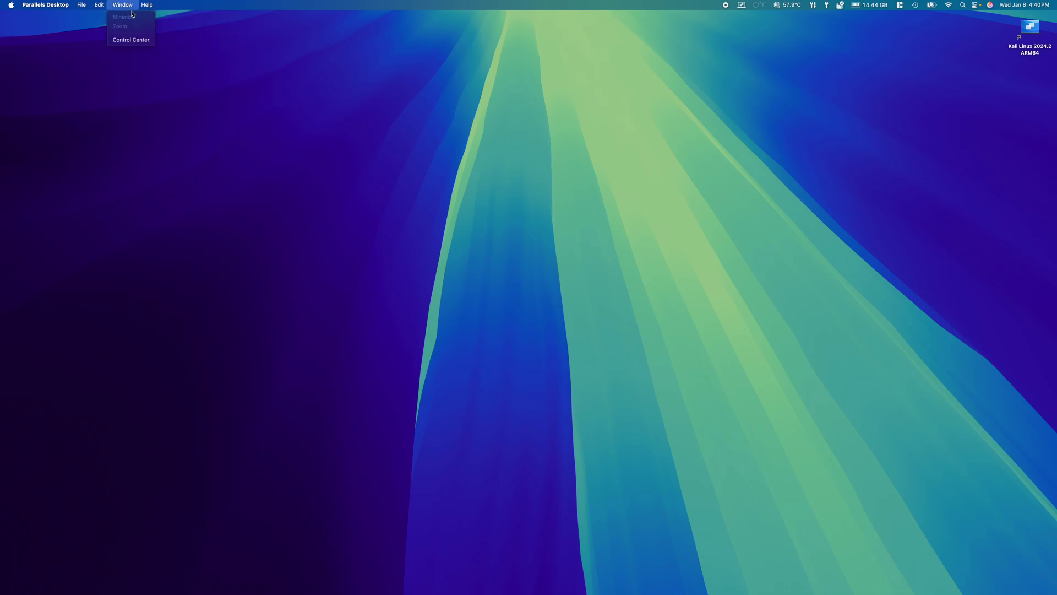
click(139, 40)
drag(143, 65, 175, 70)
click(163, 88)
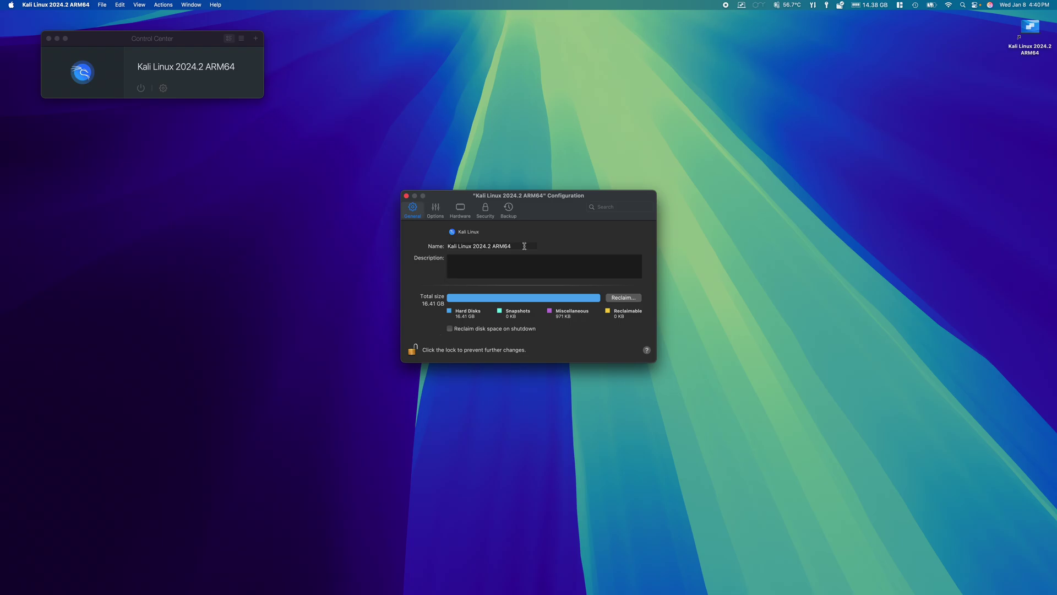
In the VM's Options > Sharing settings, stop sharing cloud folders with Linux
click(435, 209)
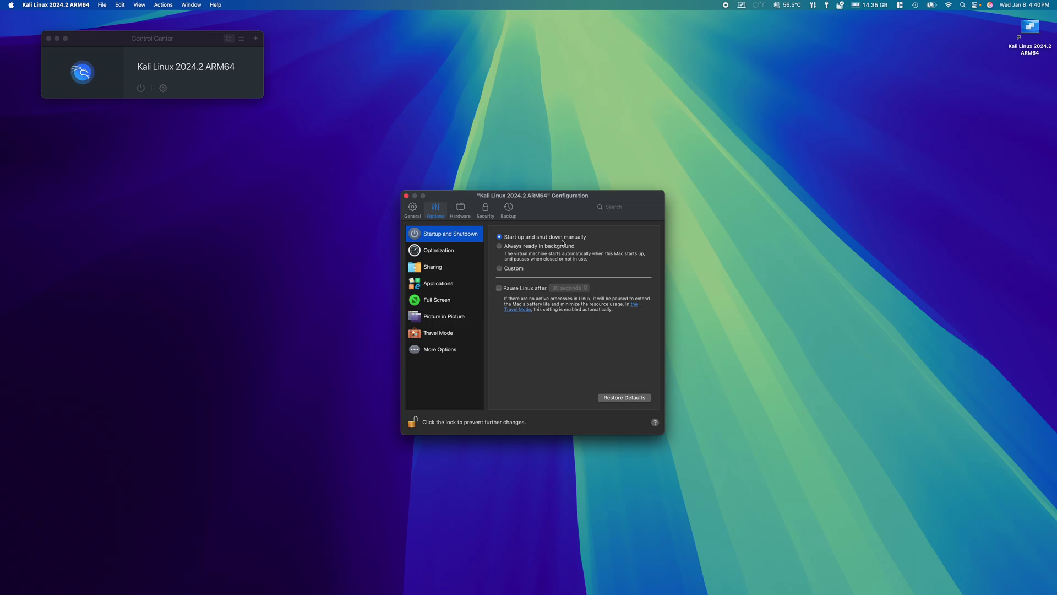
click(444, 251)
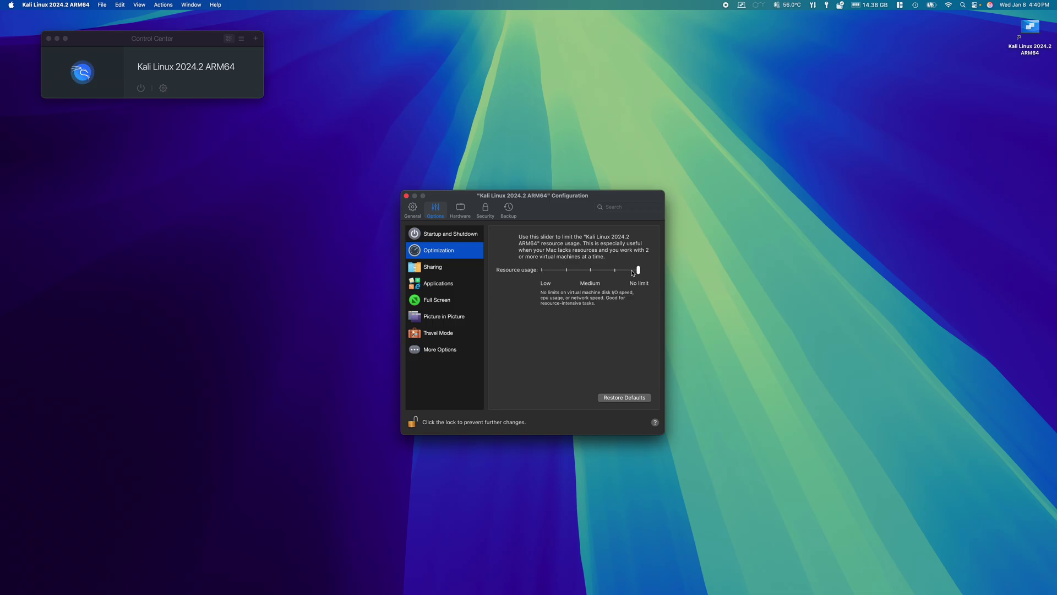
click(430, 269)
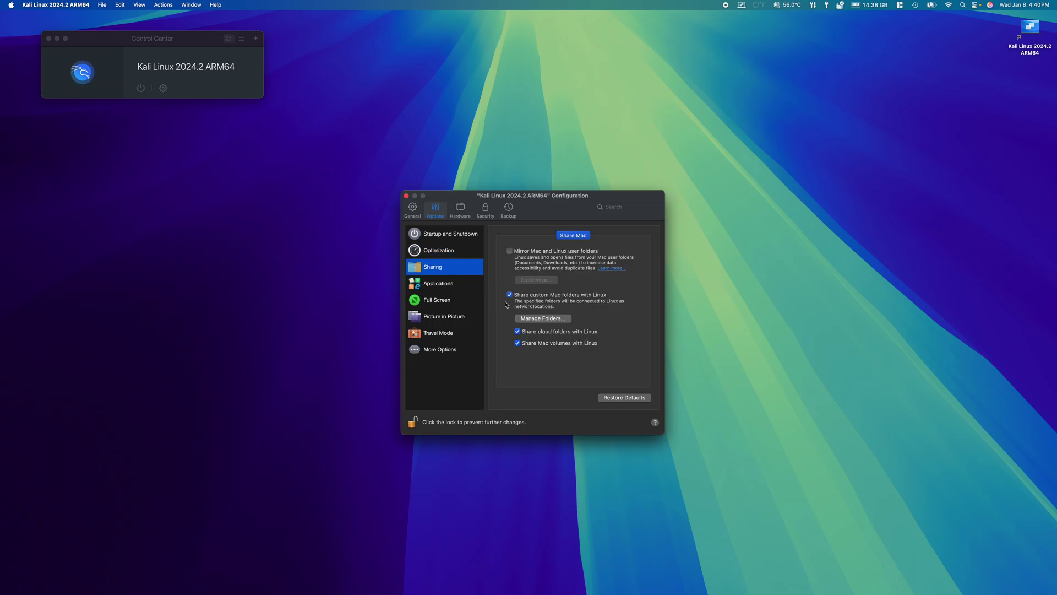
click(517, 332)
Add the Mac's Share folder as a custom shared folder and confirm the list
click(542, 318)
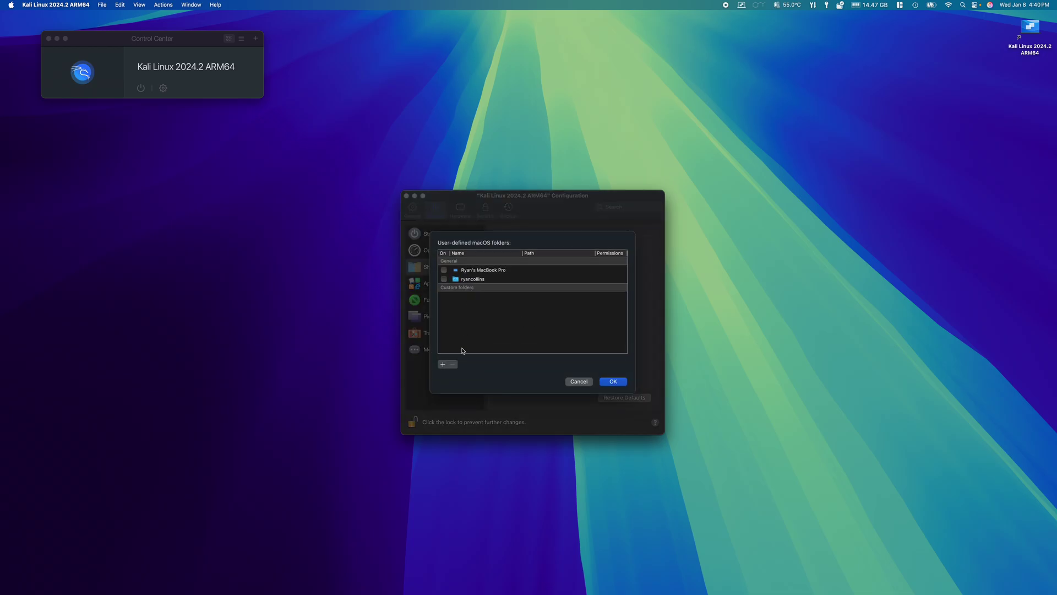
click(443, 364)
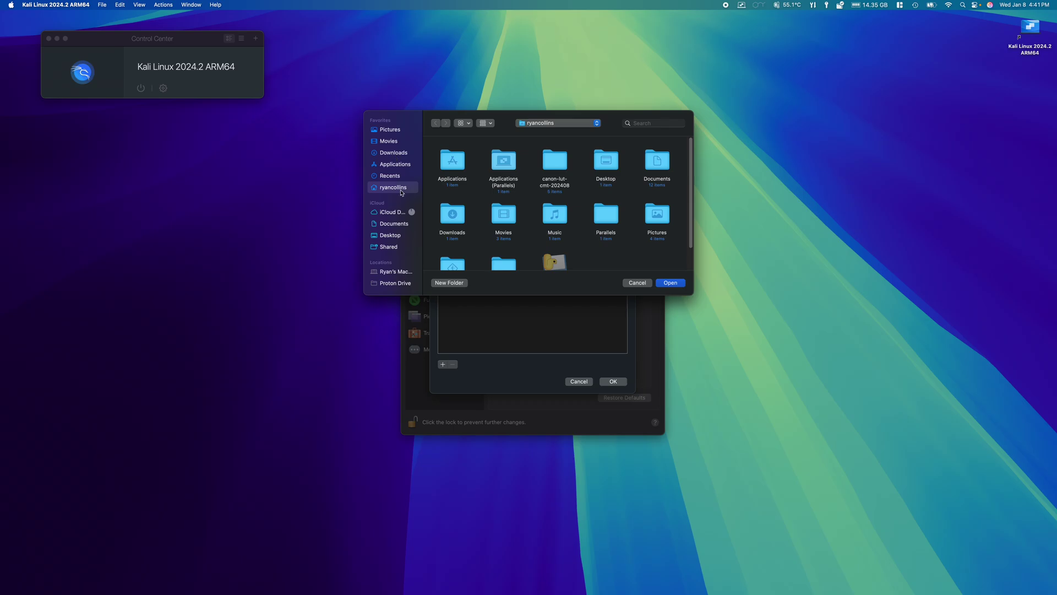
scroll(542, 215, down, 2)
click(503, 237)
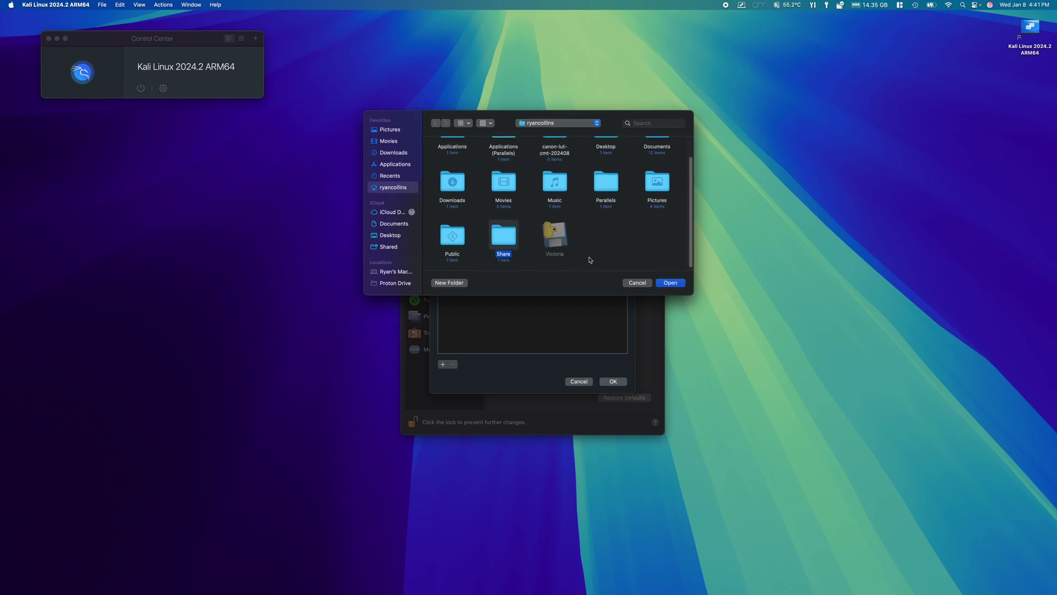
click(670, 282)
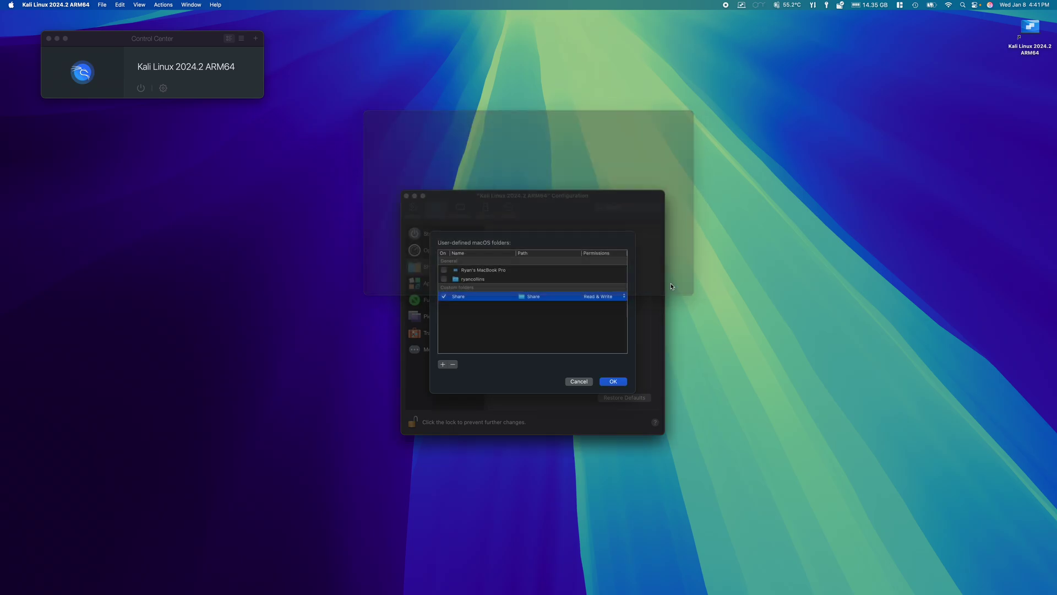
click(613, 381)
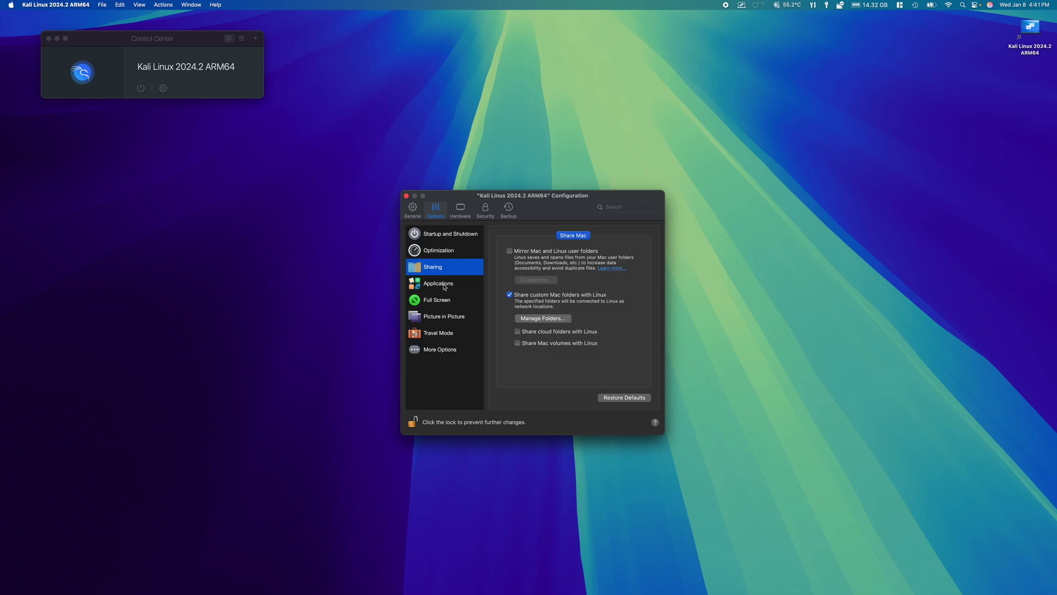
Stop sharing Linux applications with the Mac and disable auto-switching apps to full screen
click(446, 286)
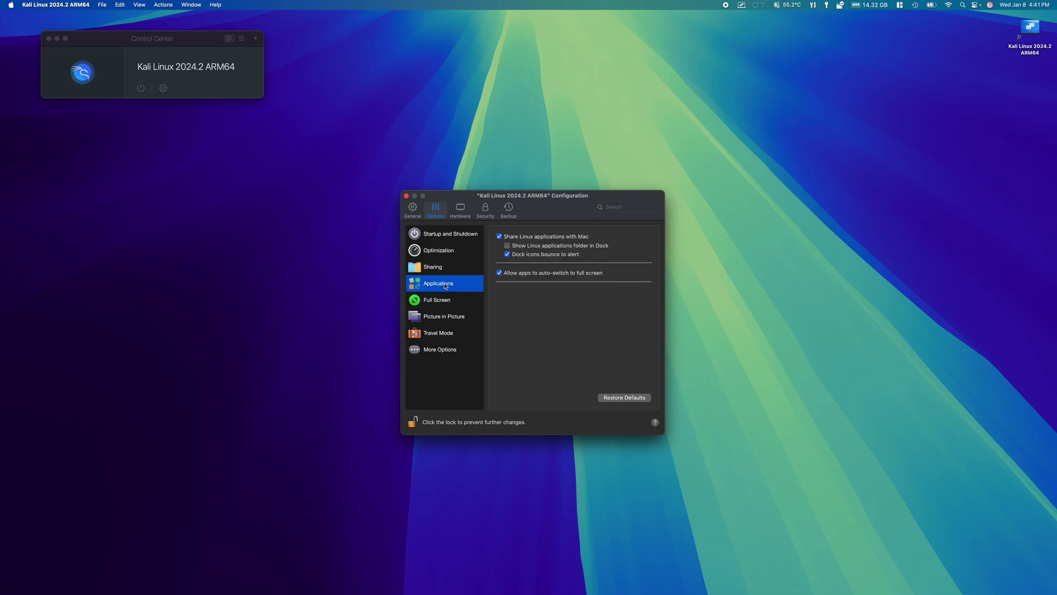
click(500, 236)
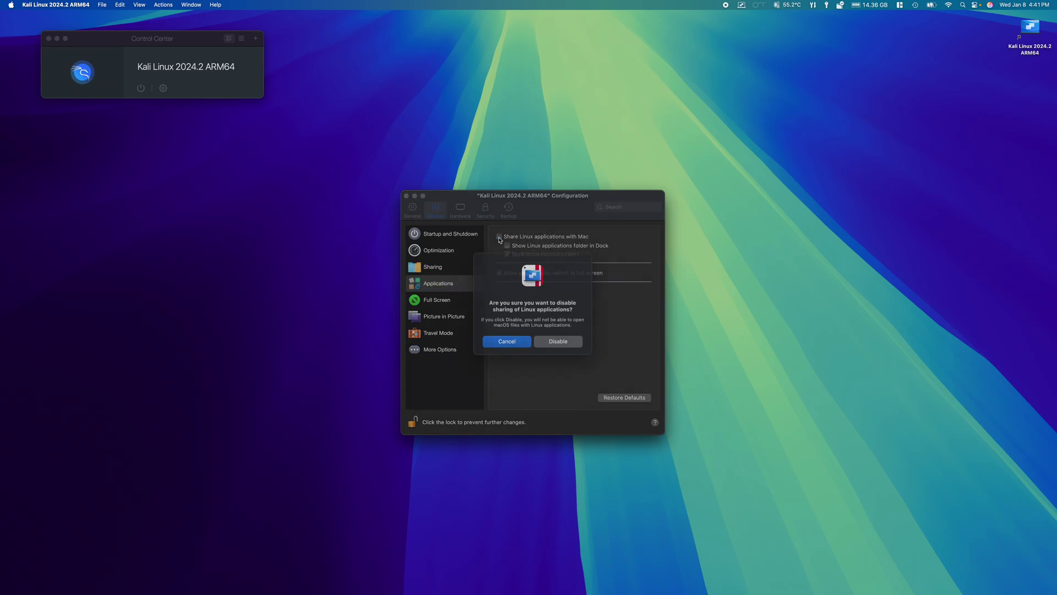
click(557, 351)
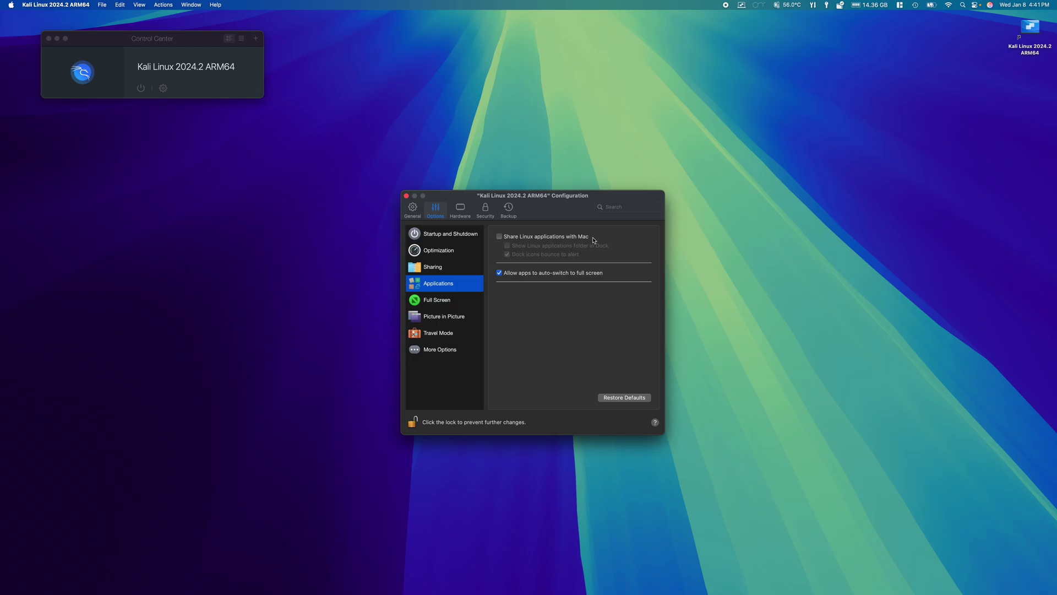
click(500, 272)
Review the Full Screen, Picture in Picture, Travel Mode and More Options panes, ending on CPU & Memory hardware
click(442, 303)
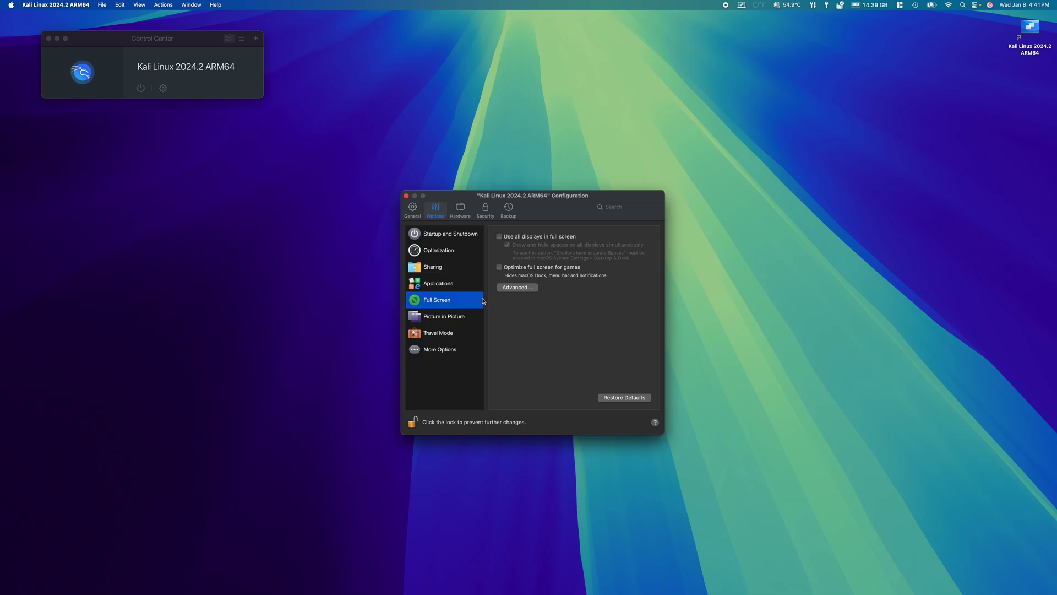
click(456, 319)
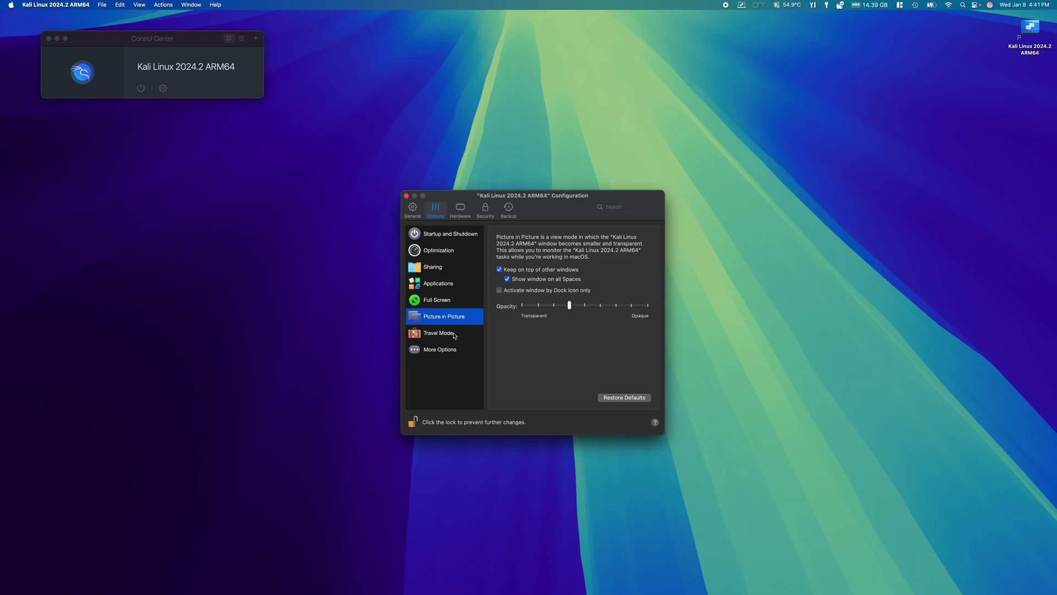
click(454, 335)
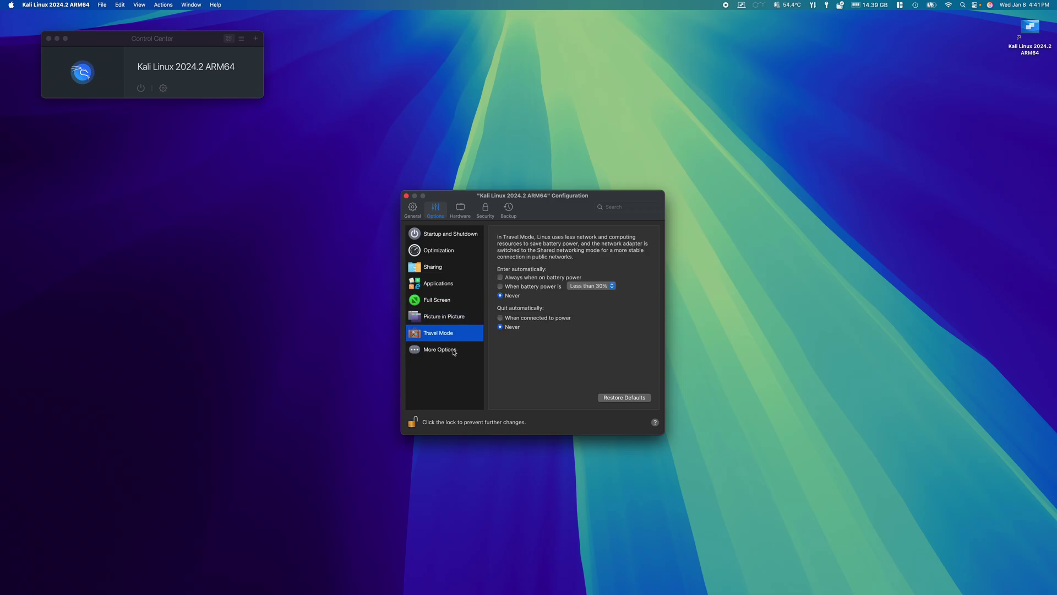
click(455, 352)
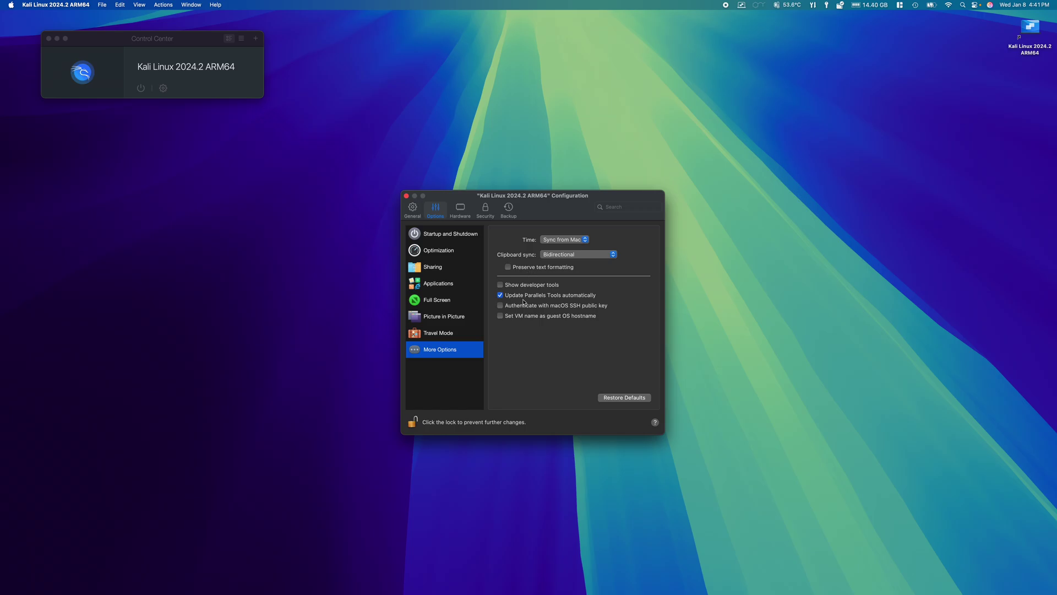
click(460, 211)
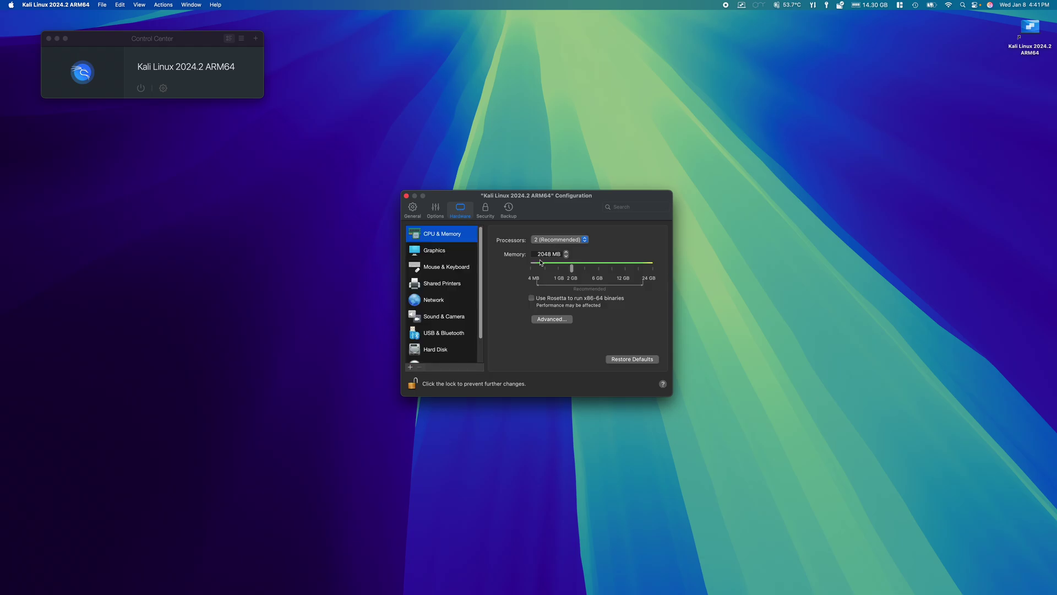
Keep the recommended 2 processors, review graphics and mouse settings, and stop sharing Mac printers with Kali
click(586, 241)
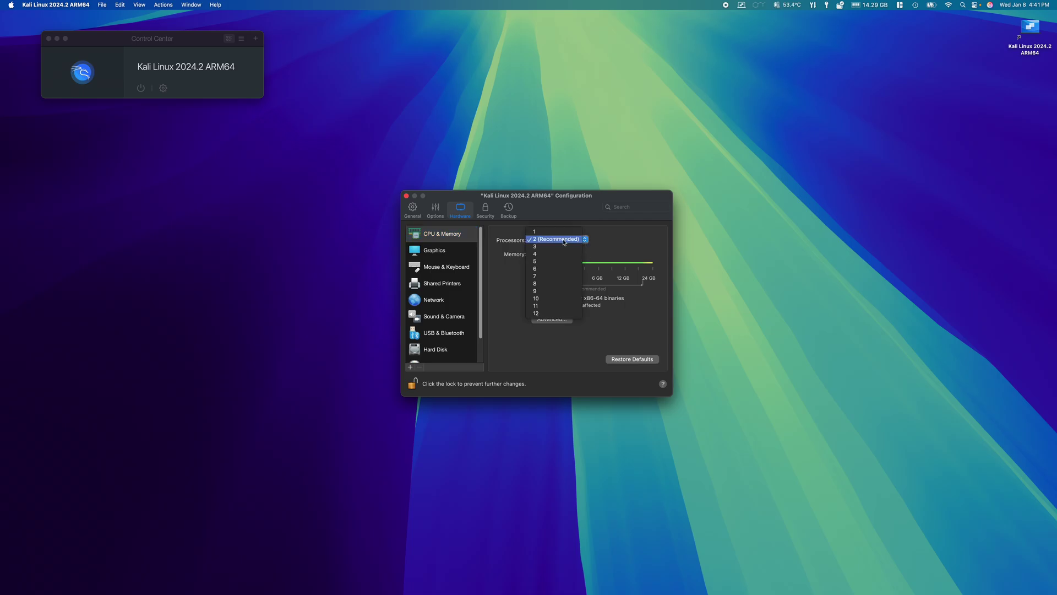
click(565, 240)
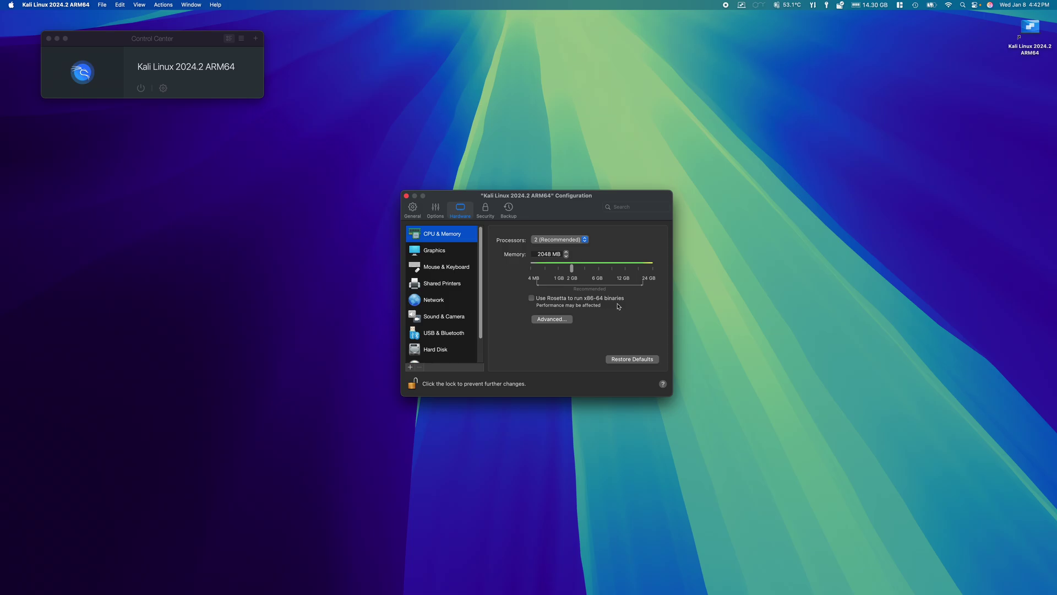
click(442, 256)
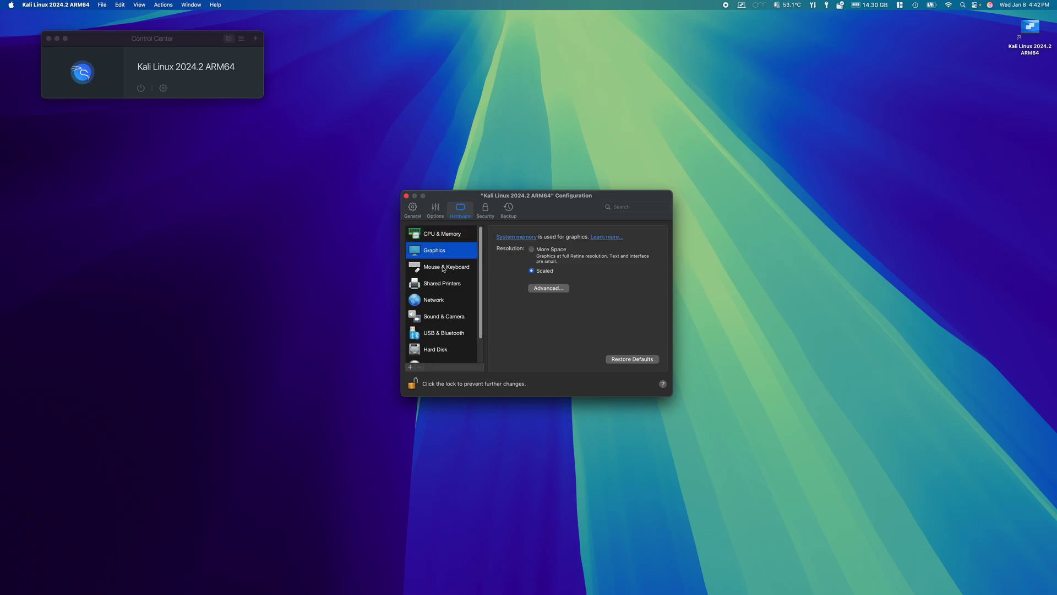
click(444, 268)
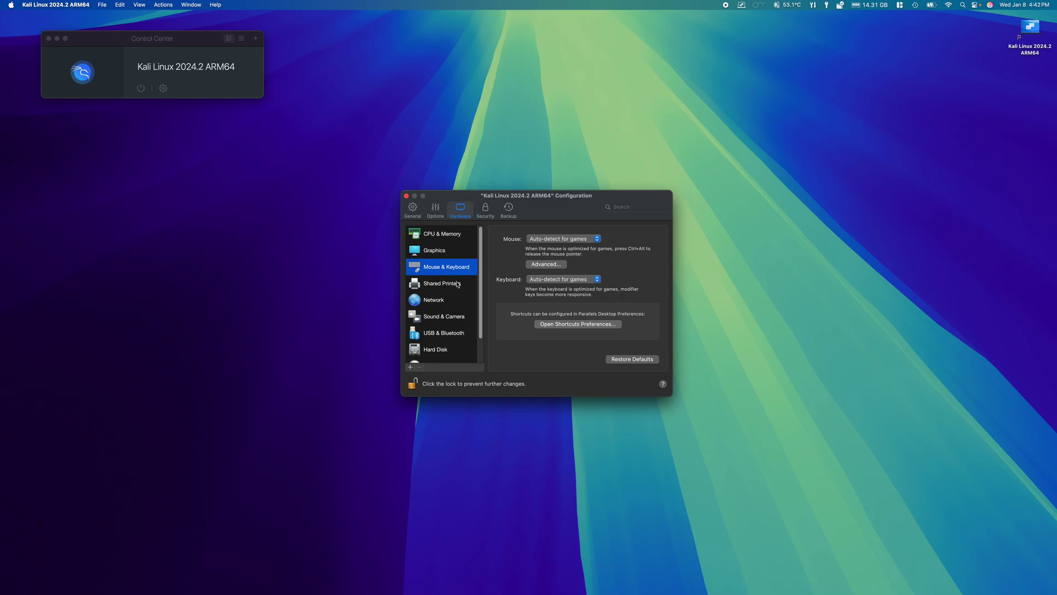
click(450, 286)
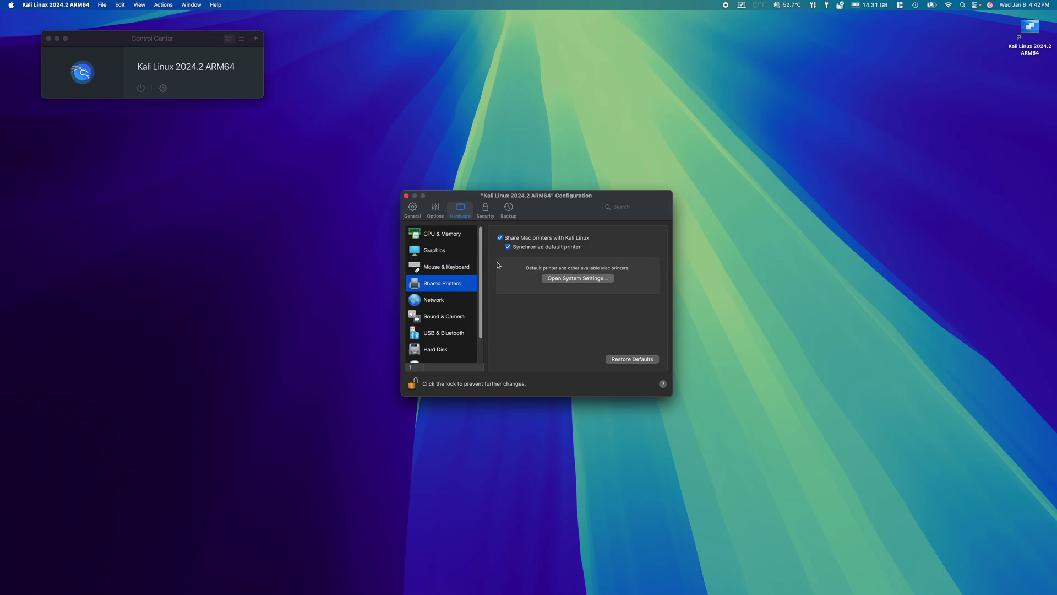
click(500, 238)
Keep Shared Network as network source, then review sound, USB, hard disk, CD/DVD and boot order settings
click(453, 301)
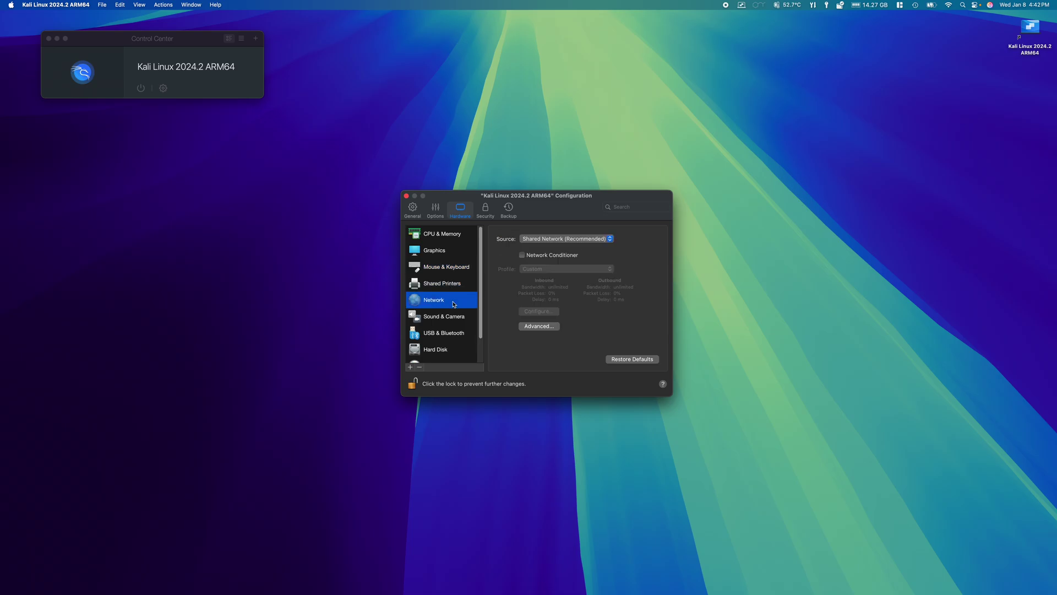
click(539, 240)
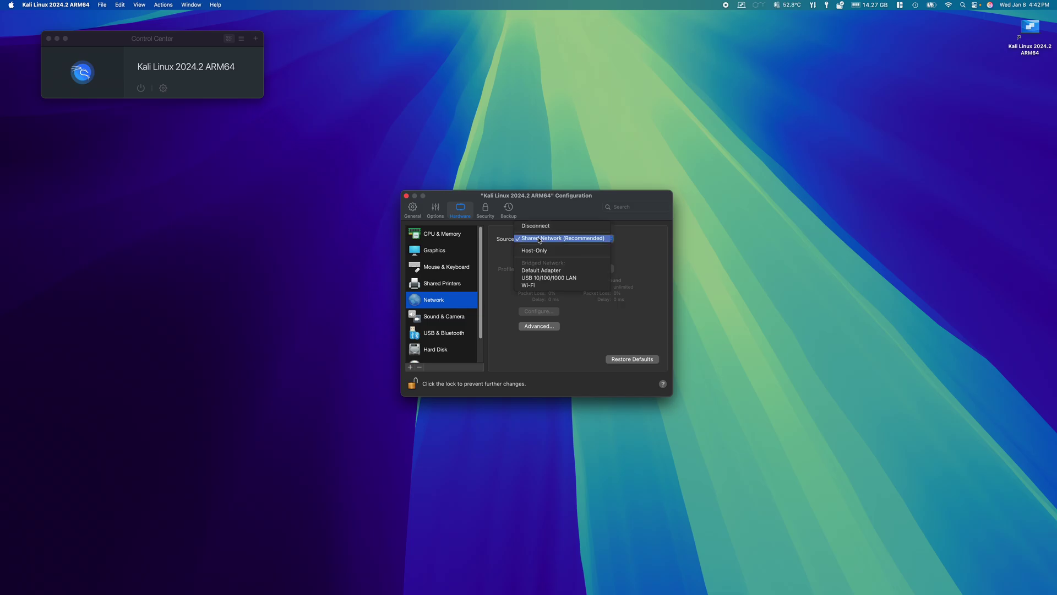
click(539, 241)
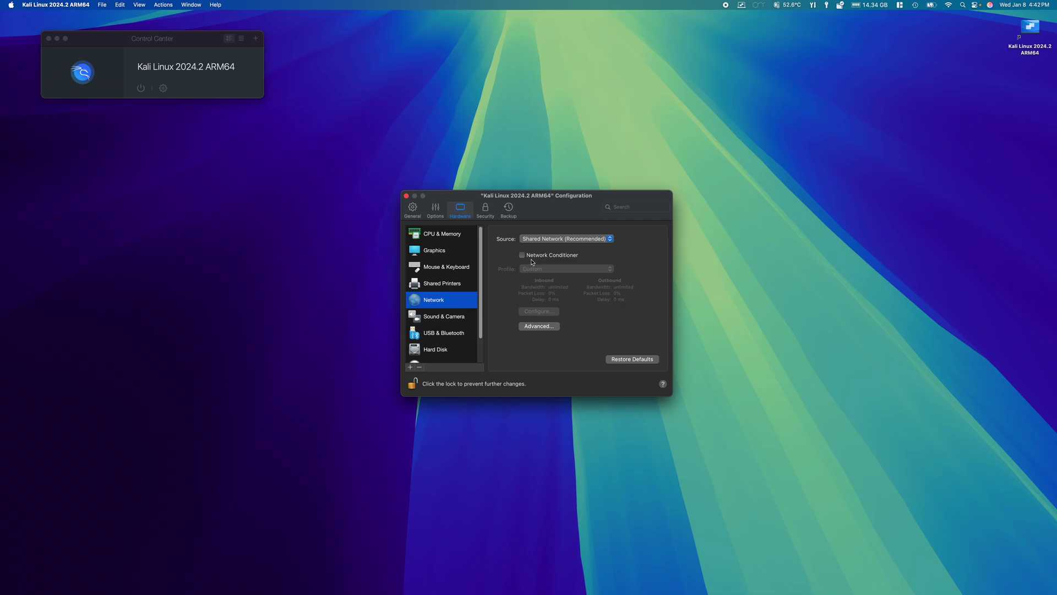
click(448, 319)
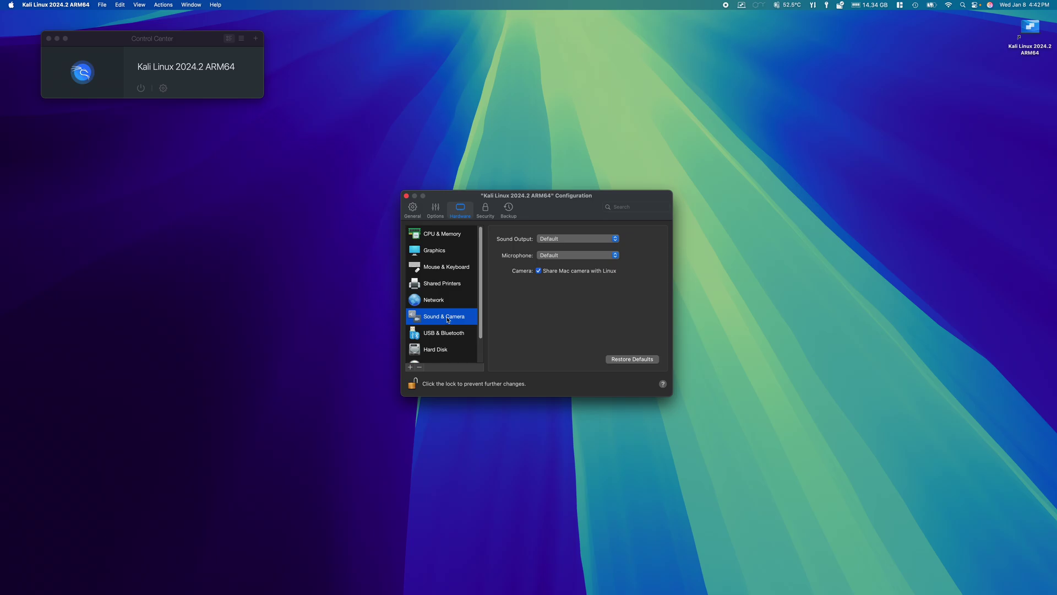
scroll(448, 319, down, 2)
click(451, 311)
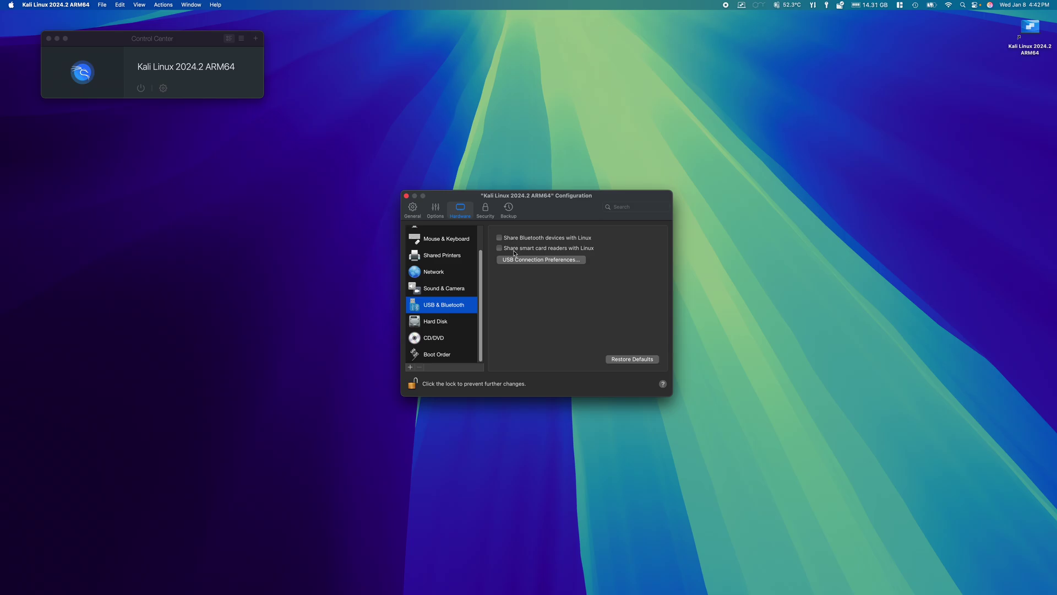
click(448, 324)
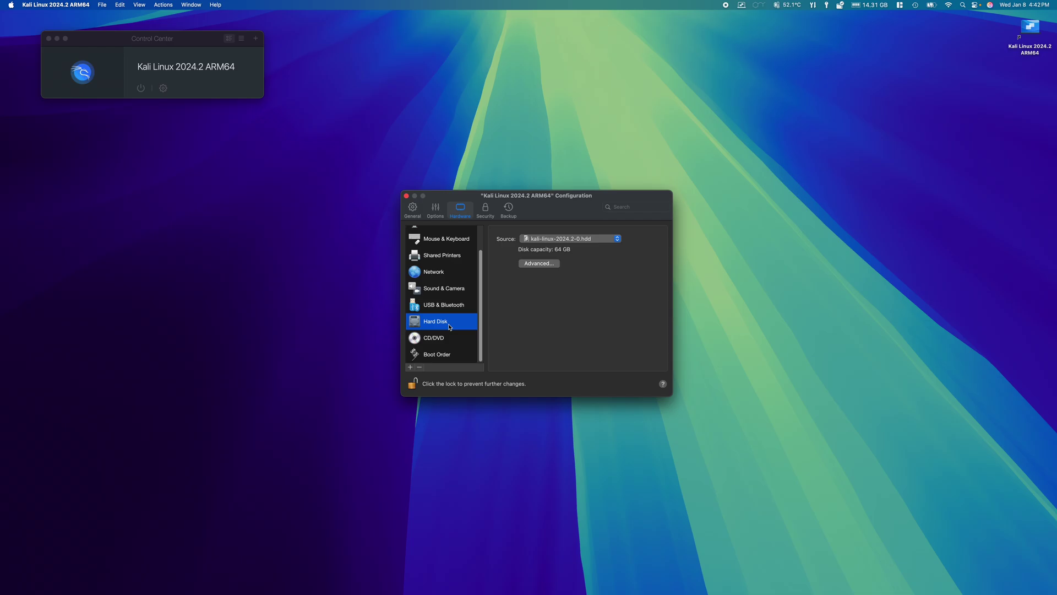
click(445, 342)
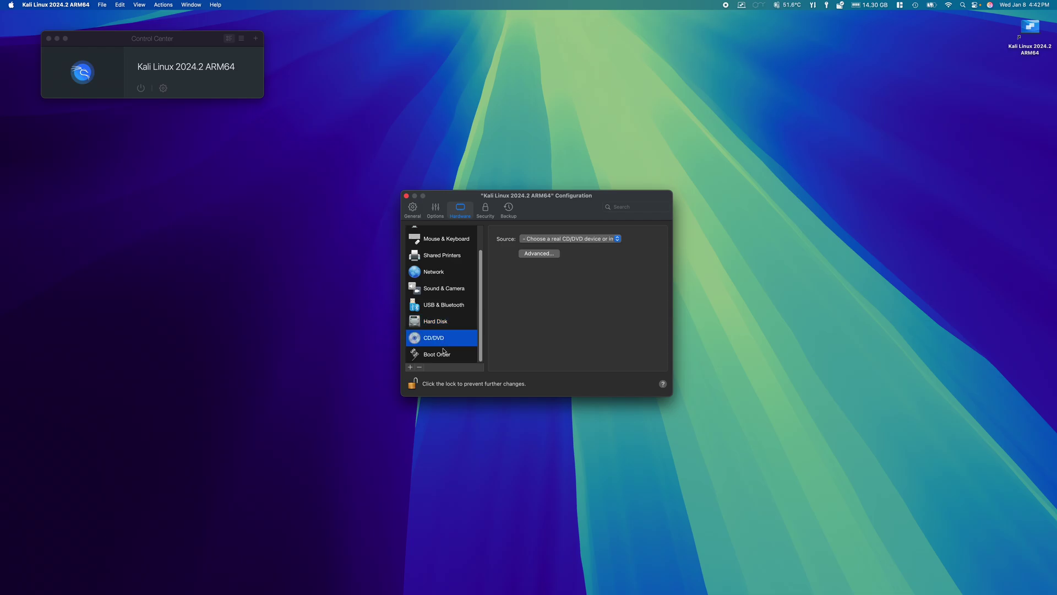
click(445, 355)
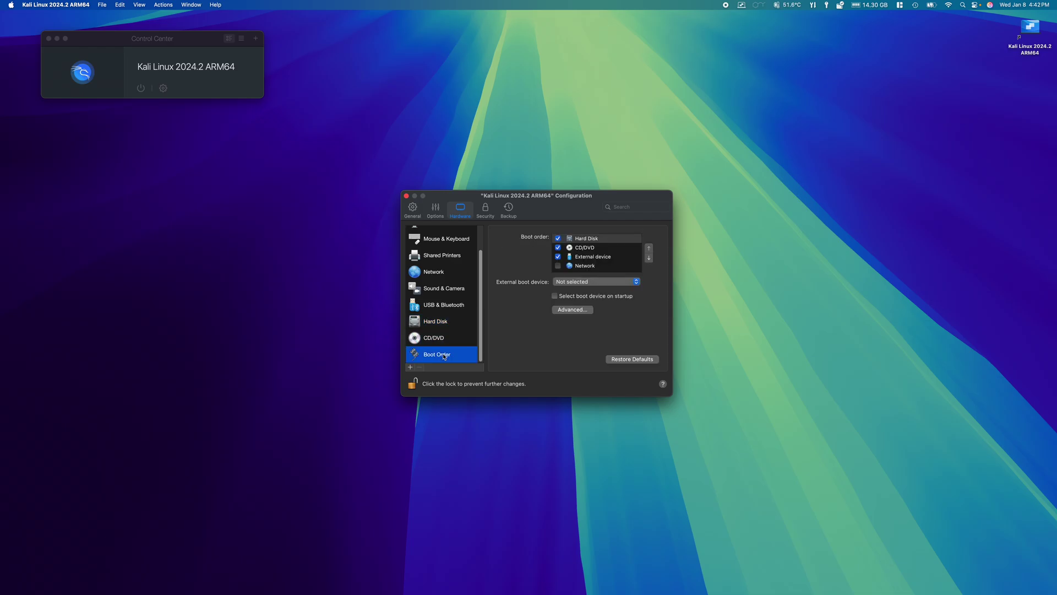
Review the Security and Backup settings, lock the Kali configuration against changes, and close it
click(485, 212)
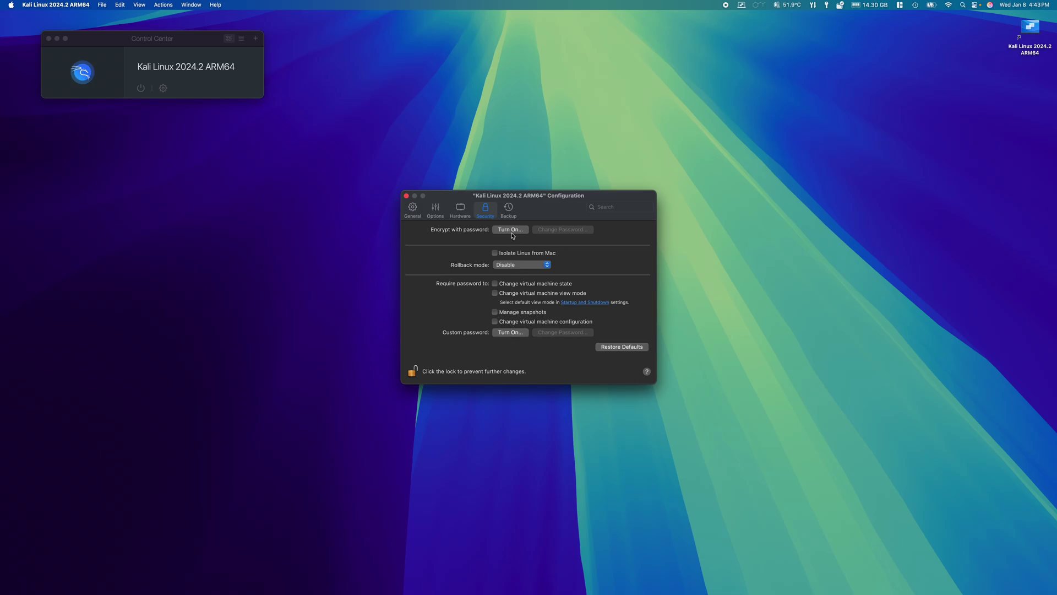
click(511, 212)
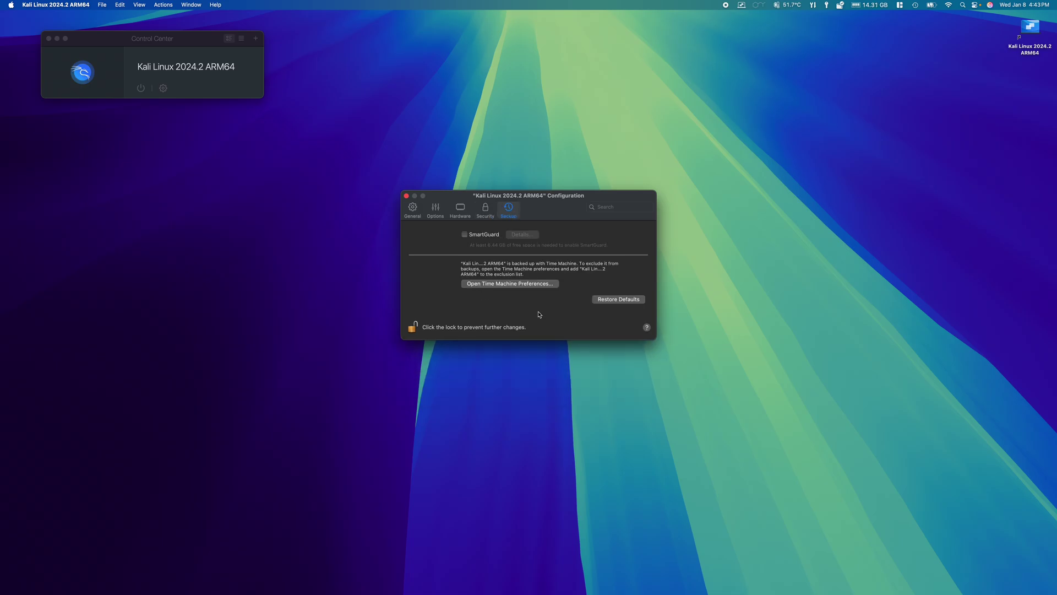
click(413, 329)
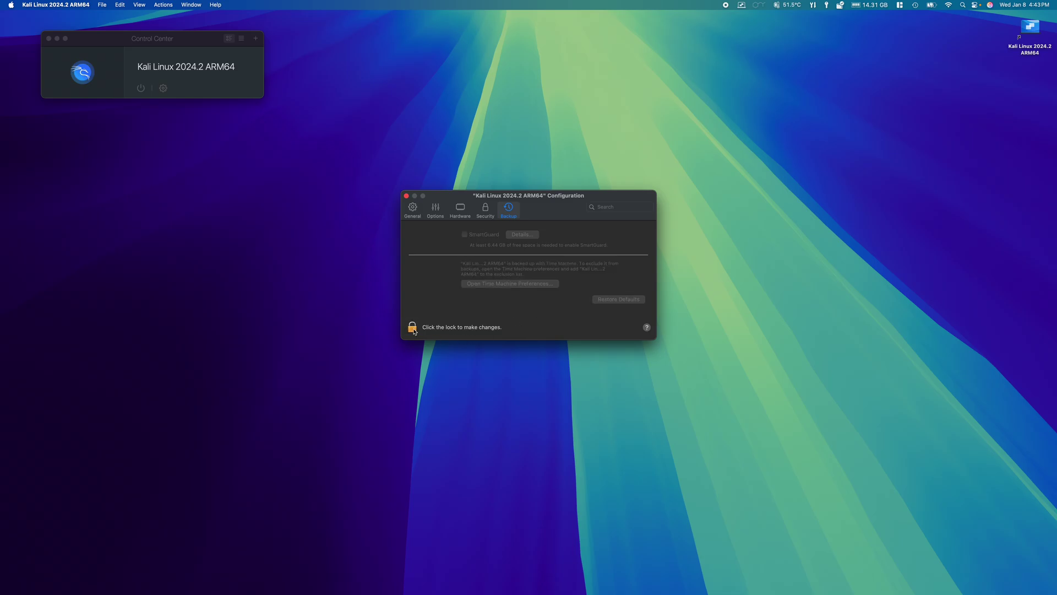
click(407, 196)
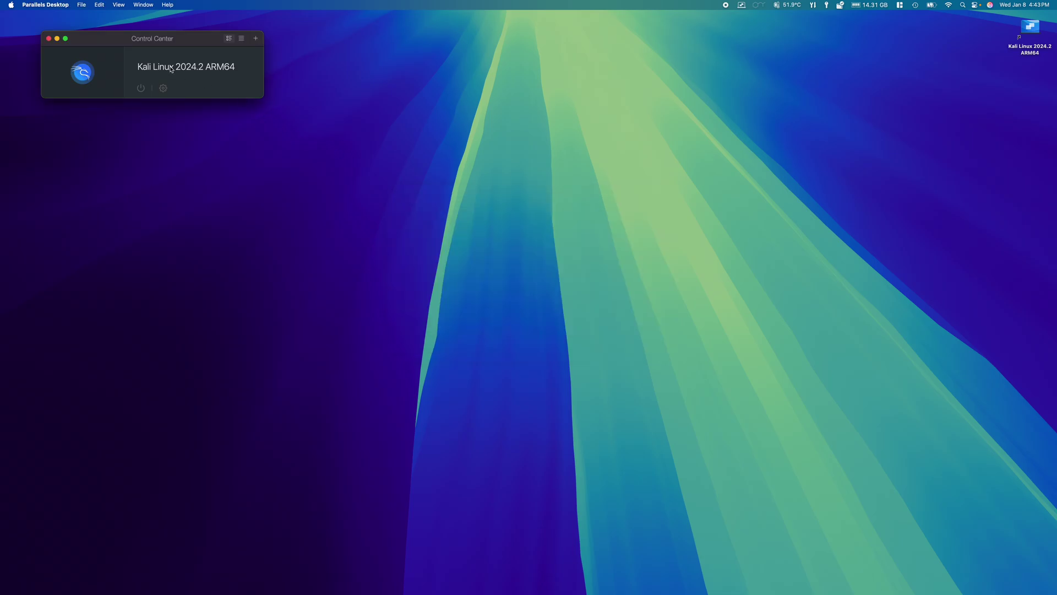
Start the Kali VM, maximize its window, and log in with the account password
click(82, 73)
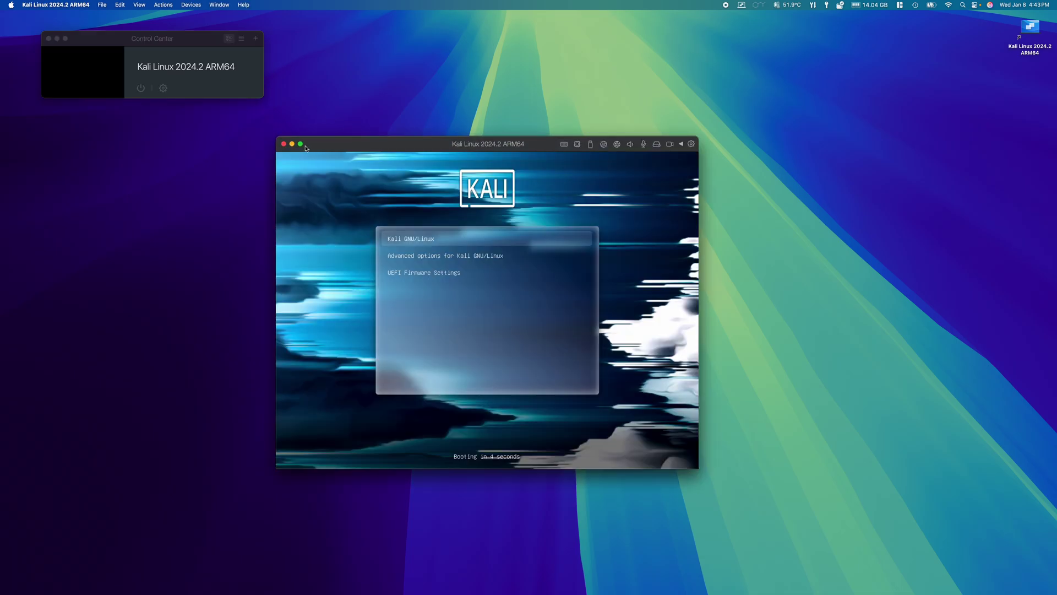
mouse_move(303, 147)
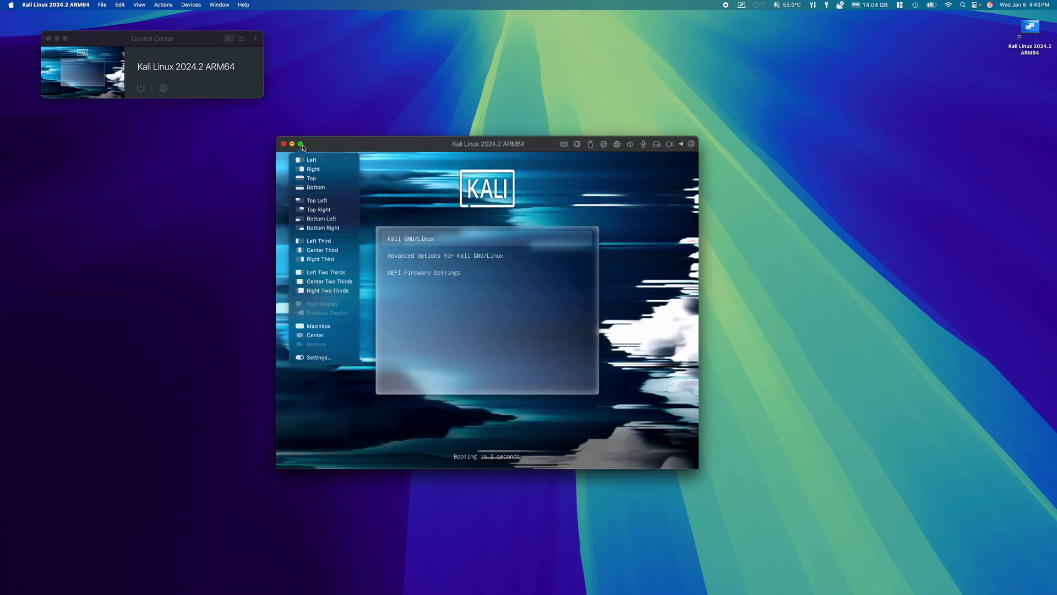
click(318, 326)
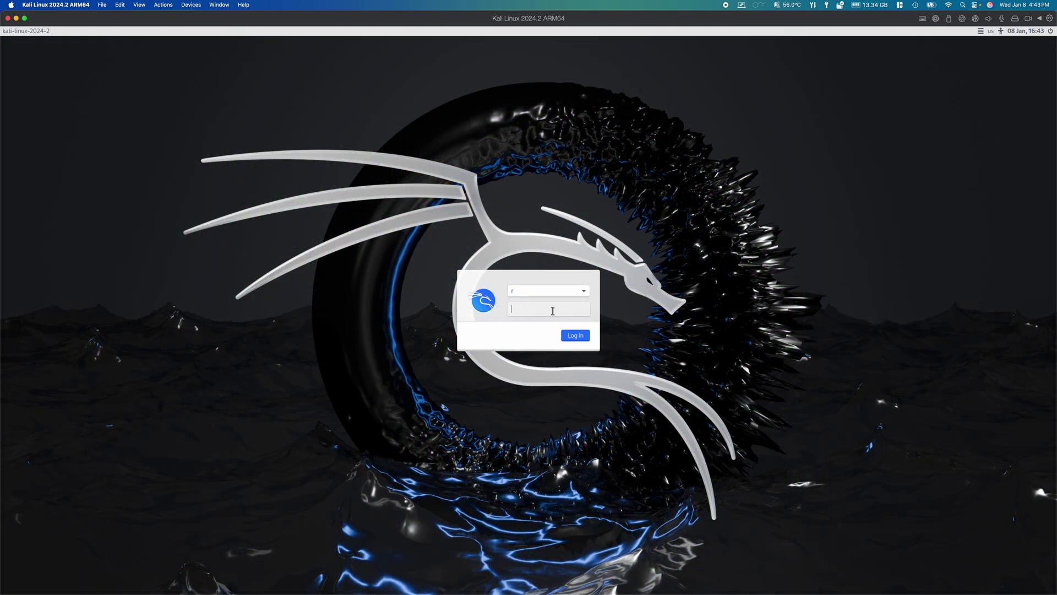
text(rassword12)
key(Return)
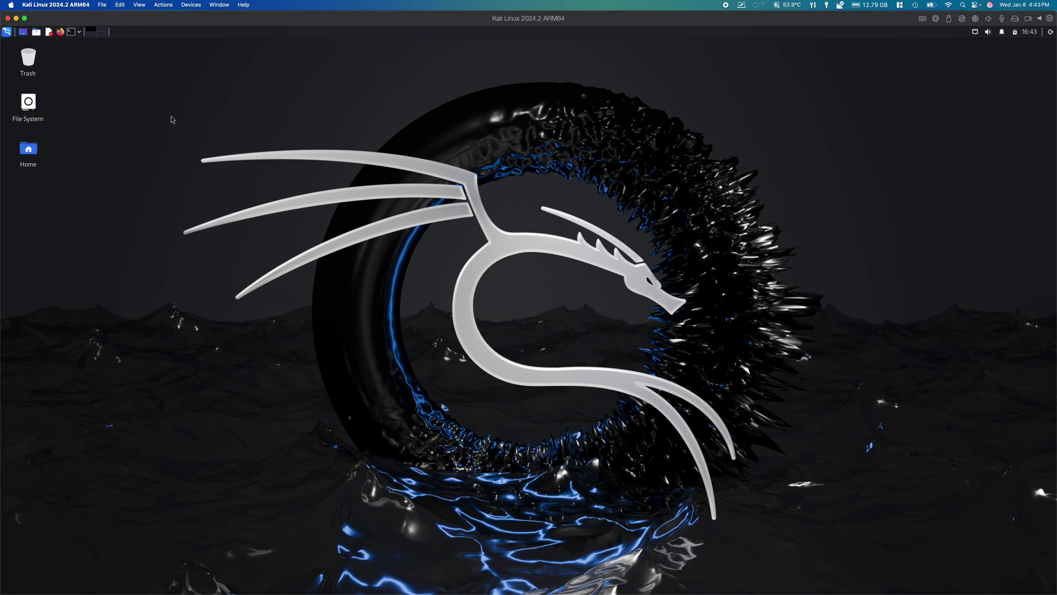
Set the Kali desktop wallpaper to the Kali logo image
right_click(140, 88)
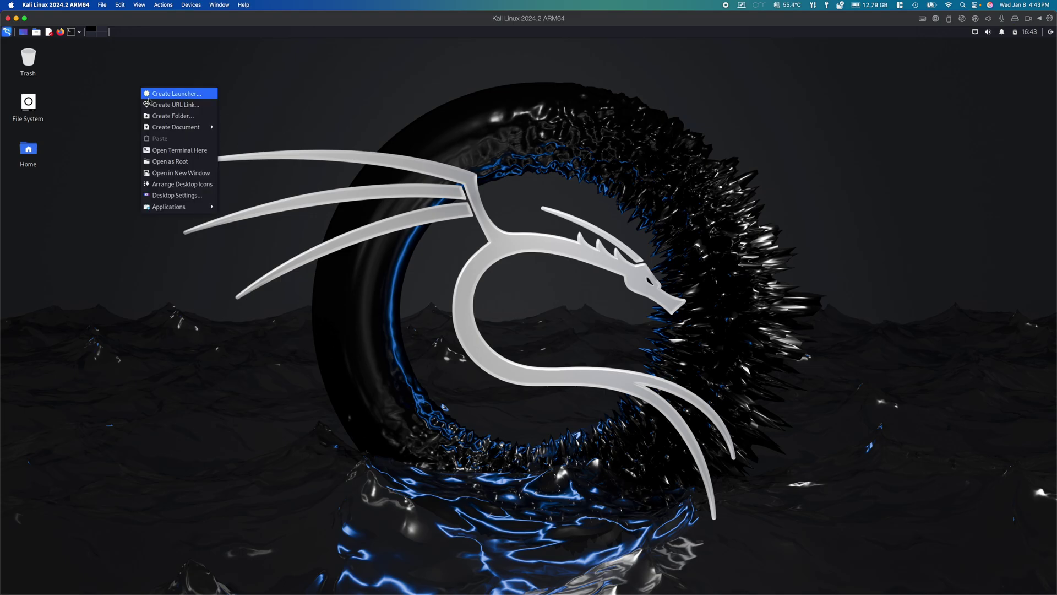
click(193, 200)
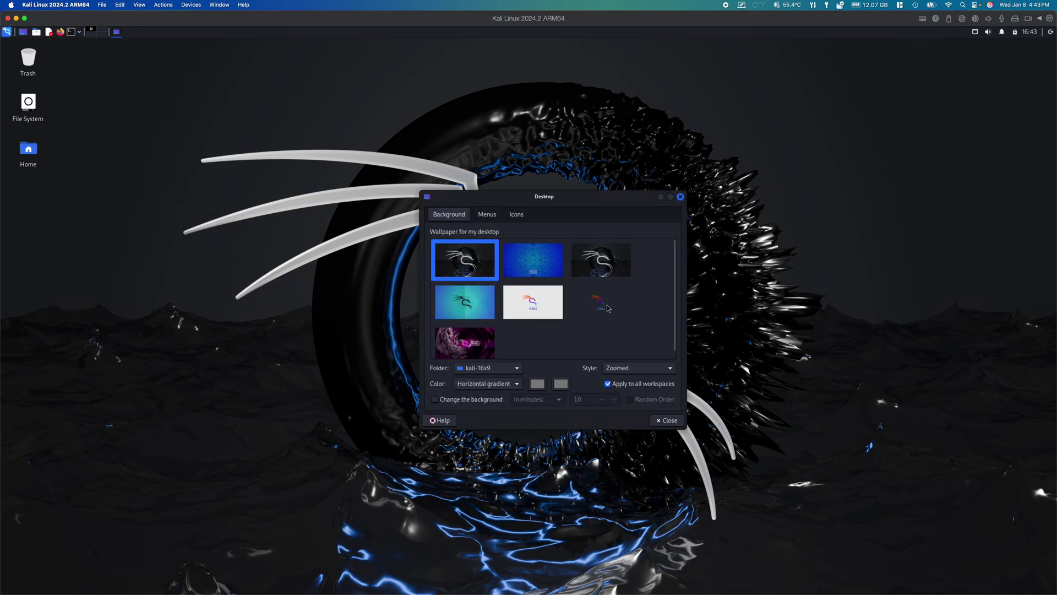
click(604, 305)
Shrink the desktop icons to size 38 and open a terminal in the screen centre
click(487, 215)
click(516, 218)
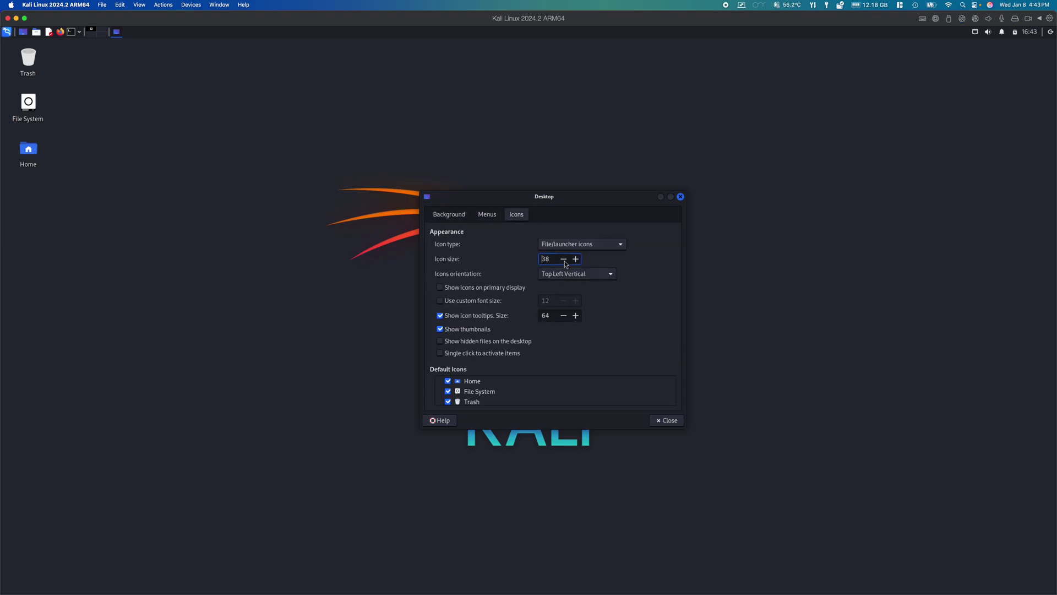
click(667, 421)
click(71, 32)
drag(155, 73, 479, 200)
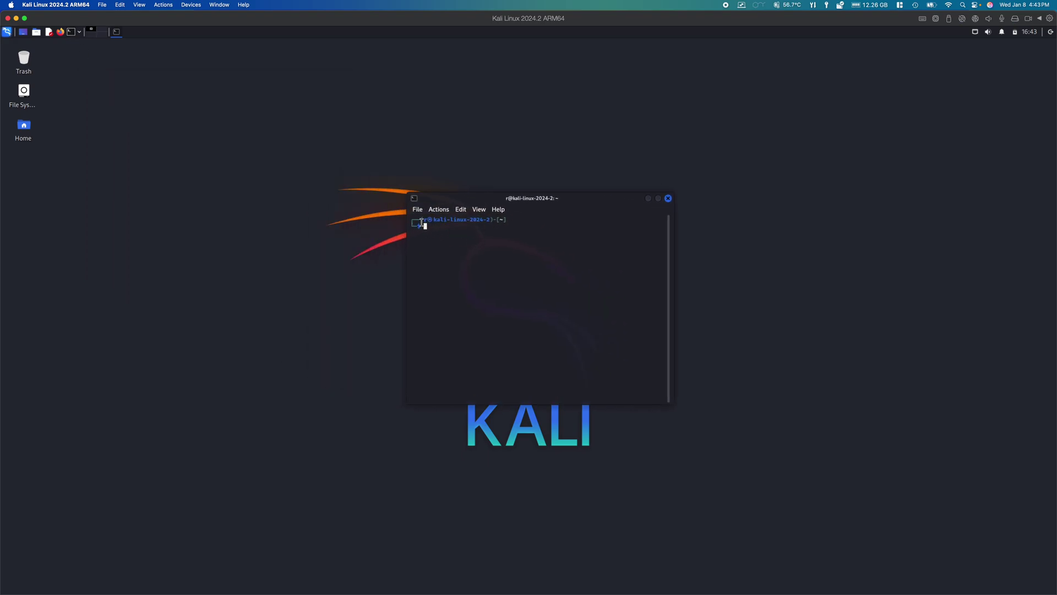
Run 'sudo apt update && sudo apt upgrade -y' and authorize it with the sudo password
text(sudo apt update && sudo apt upgrade -y)
key(Return)
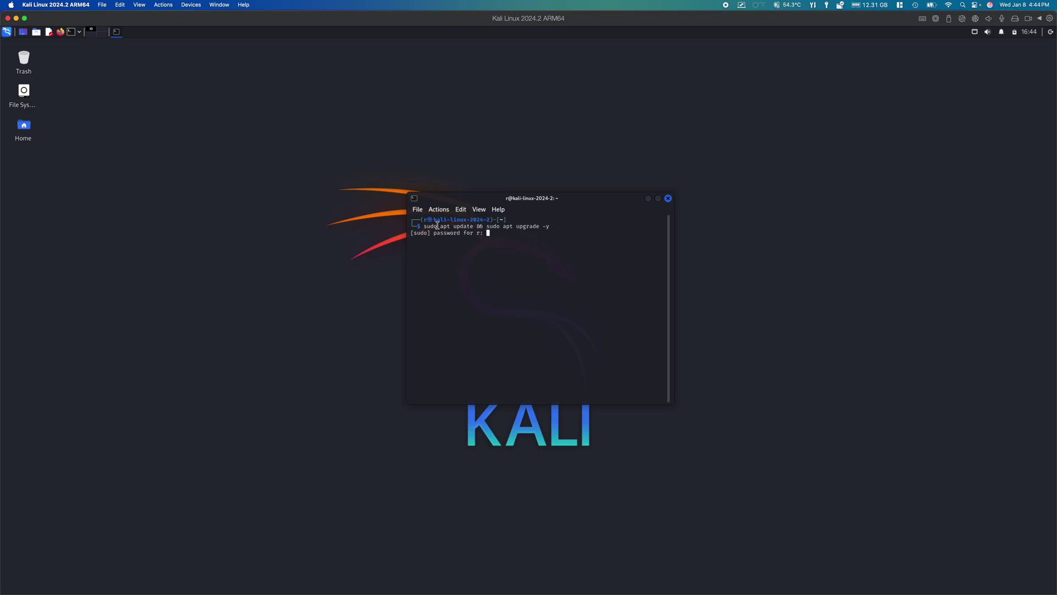
key(Return)
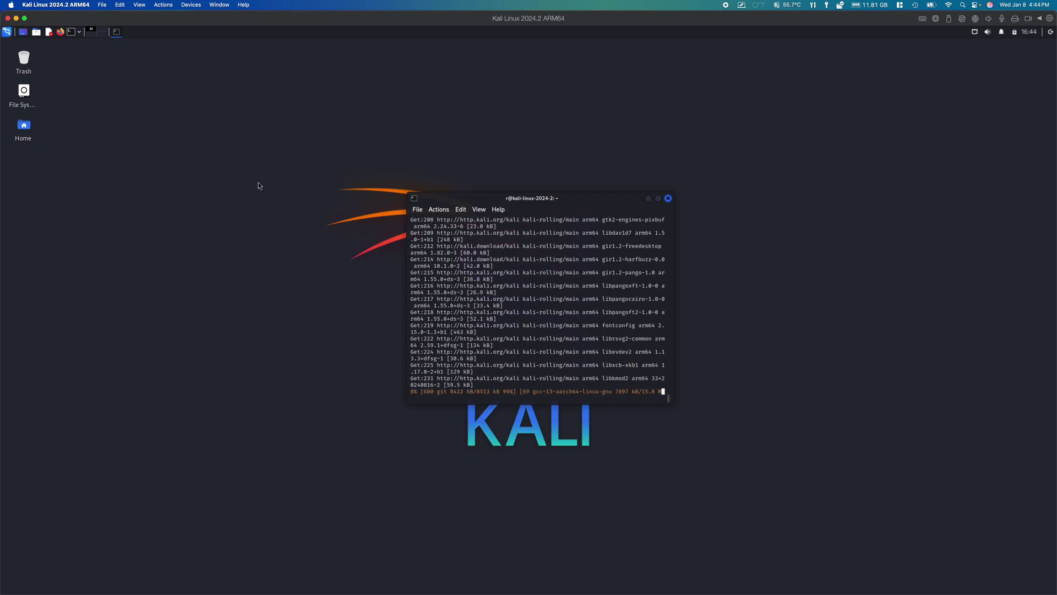
Open test.txt from the Share folder in Mousepad, showing 'Test worked!', then open Mac Finder
double_click(33, 130)
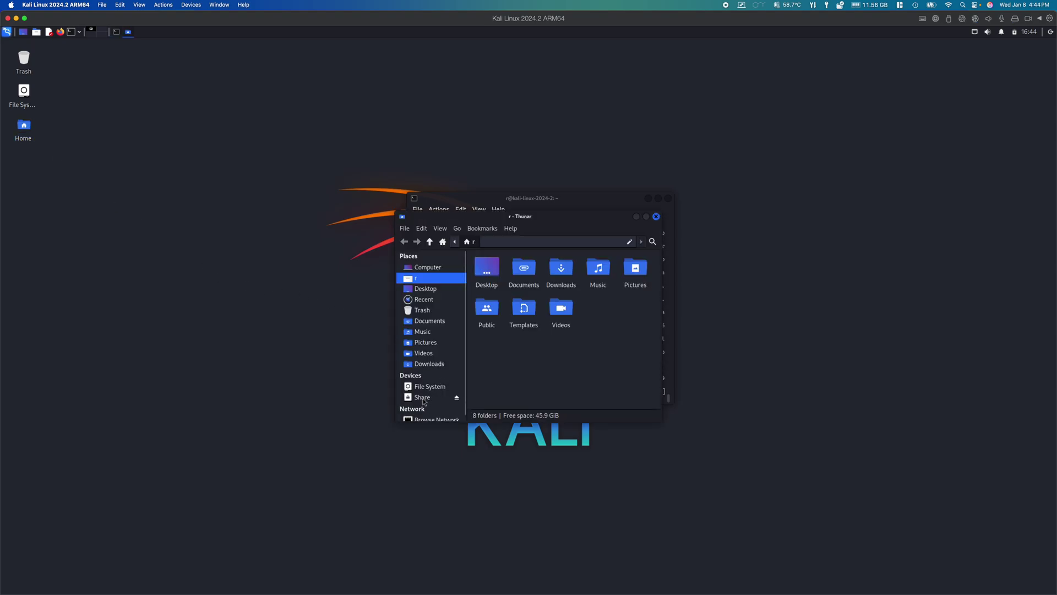
click(425, 399)
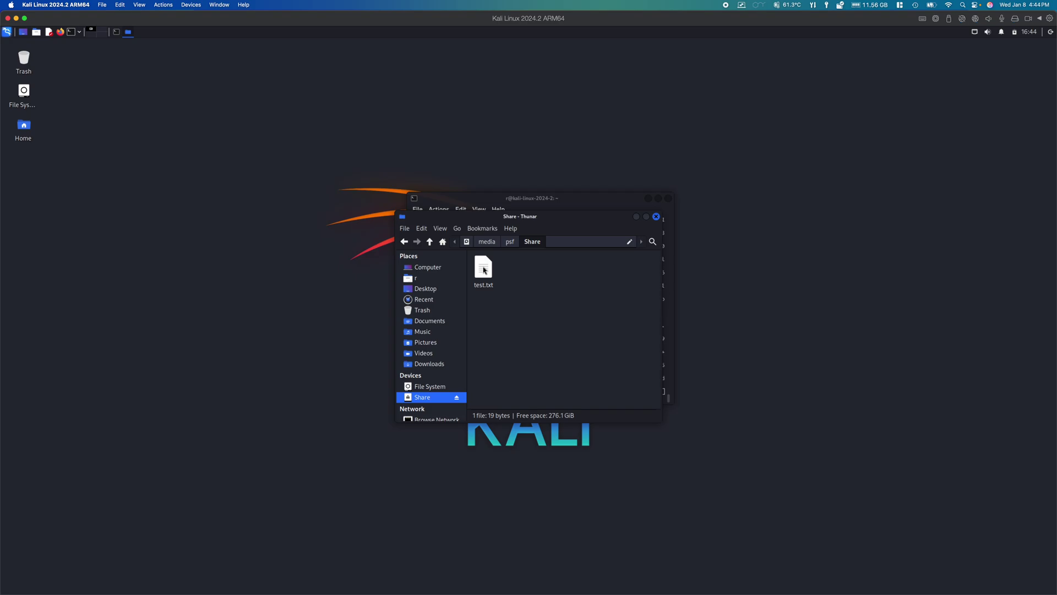
double_click(484, 270)
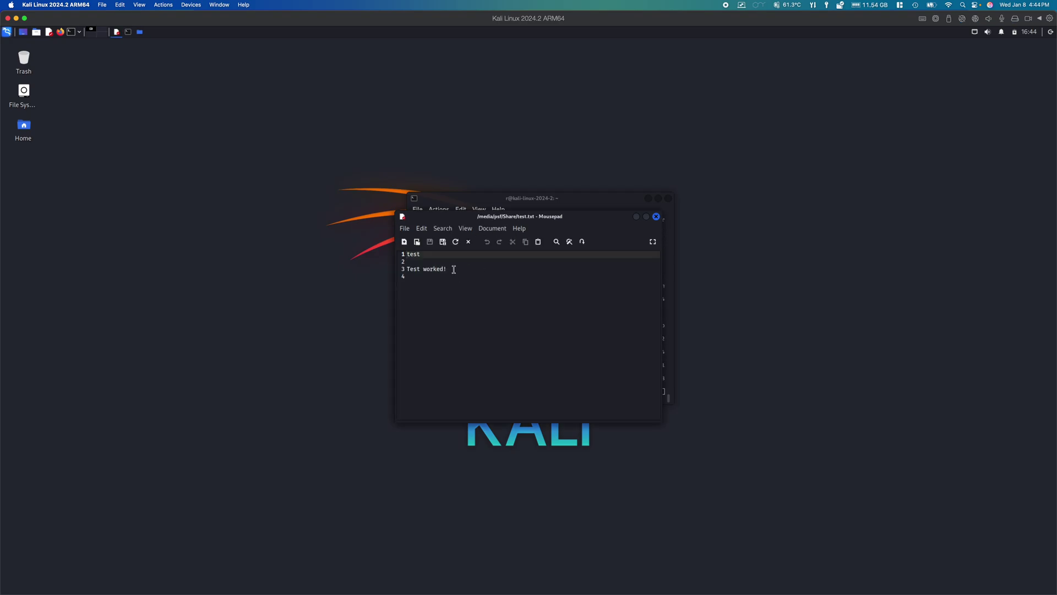
click(292, 582)
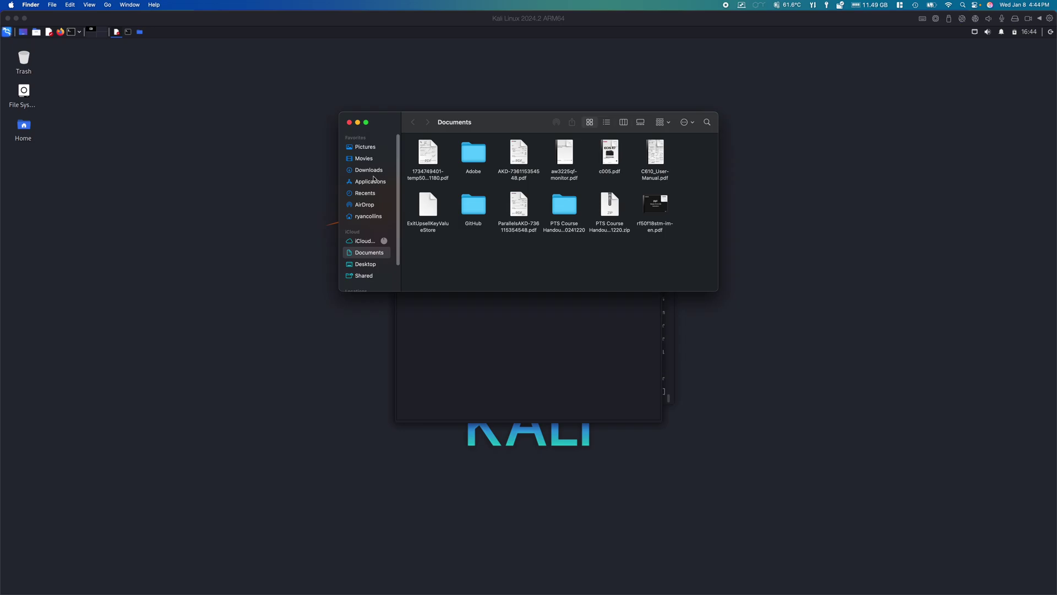
Open test.txt from the home Share folder in TextEdit on the Mac
click(377, 216)
double_click(564, 201)
click(432, 149)
double_click(432, 148)
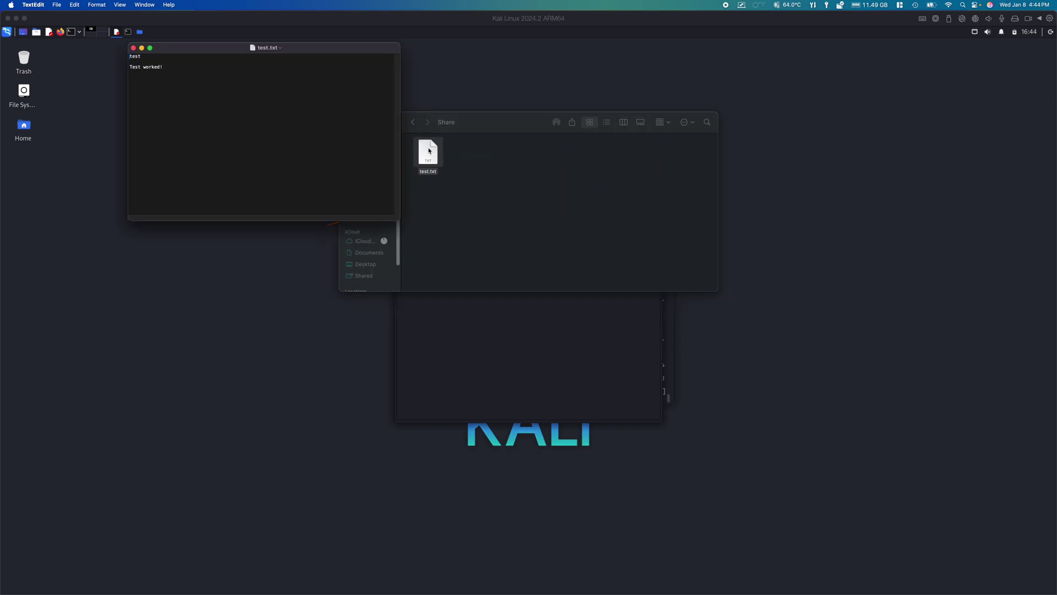
drag(172, 54, 157, 319)
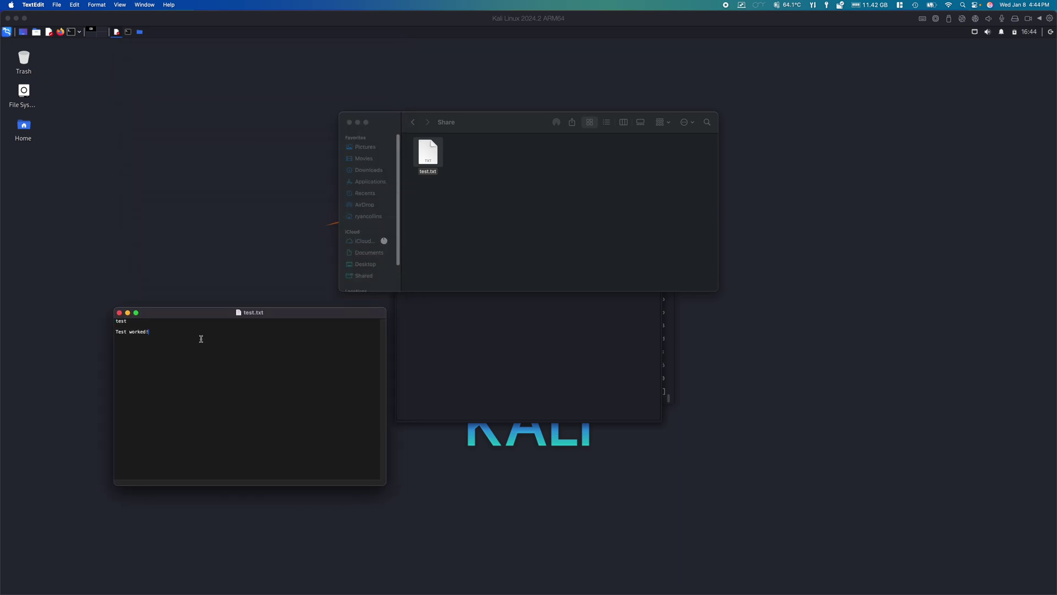
Delete the 'Test worked!' text, save test.txt, and close TextEdit and Finder
key(BackSpace)
key(BackSpace)
key(super+s)
click(120, 313)
click(353, 122)
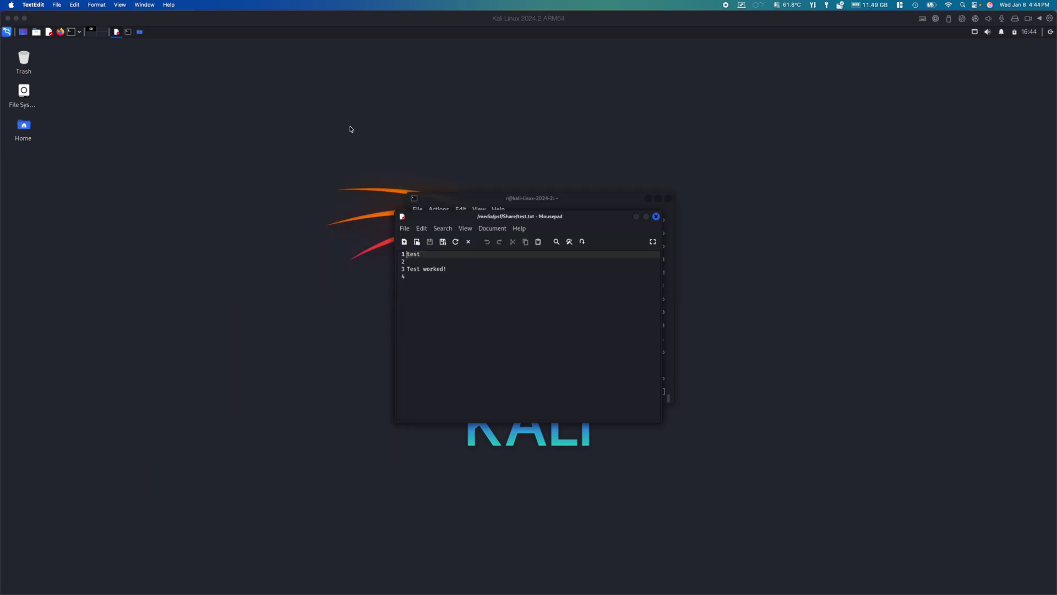
Reload test.txt in Mousepad to confirm the emptied line, then close Mousepad
click(656, 217)
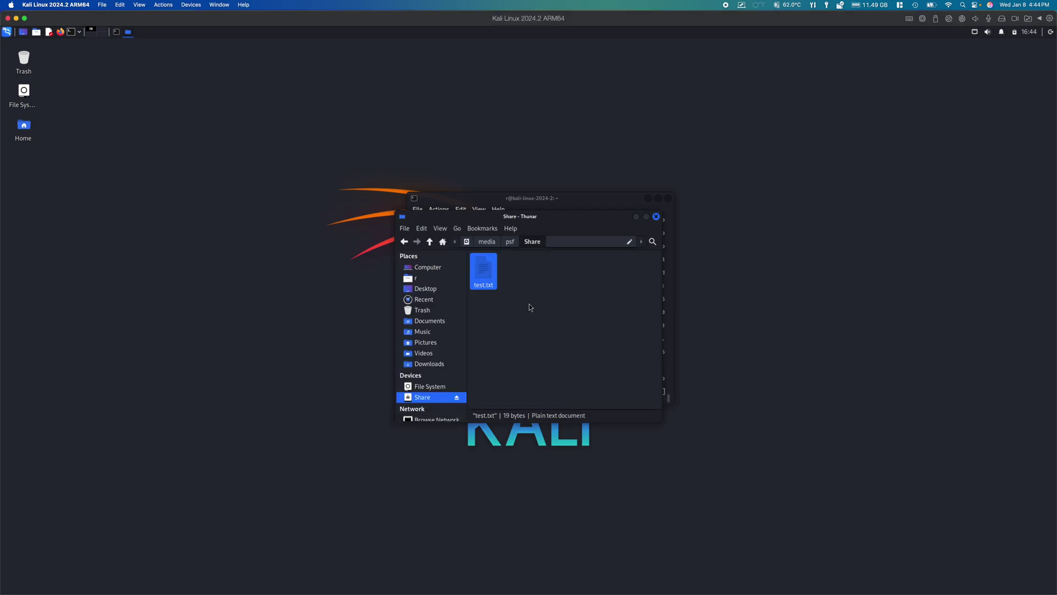
double_click(478, 268)
click(418, 276)
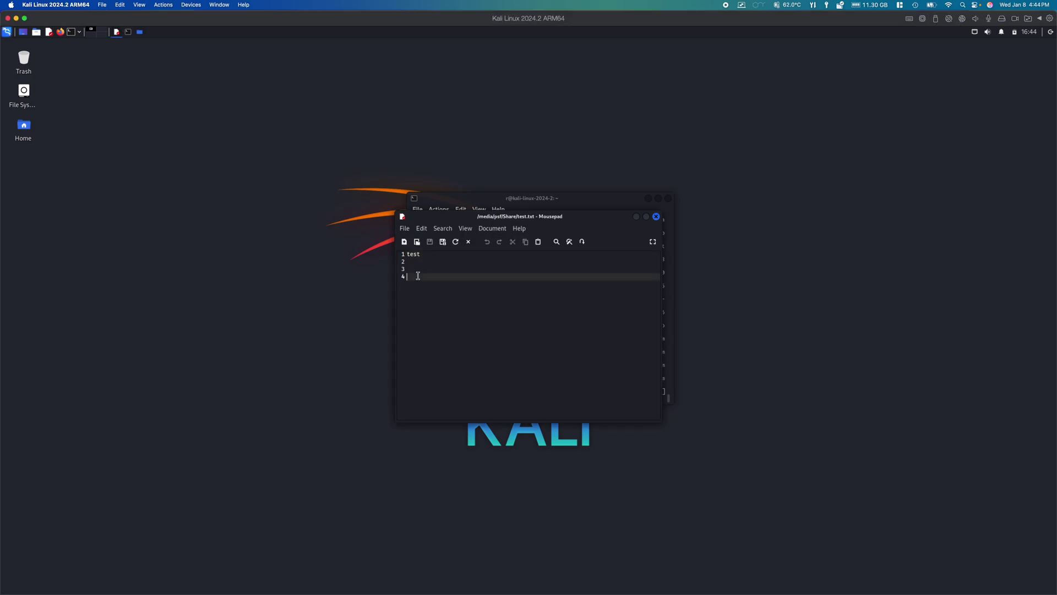
click(655, 217)
Resize and reposition the file manager window, then close it
drag(662, 346, 732, 341)
drag(705, 422, 711, 465)
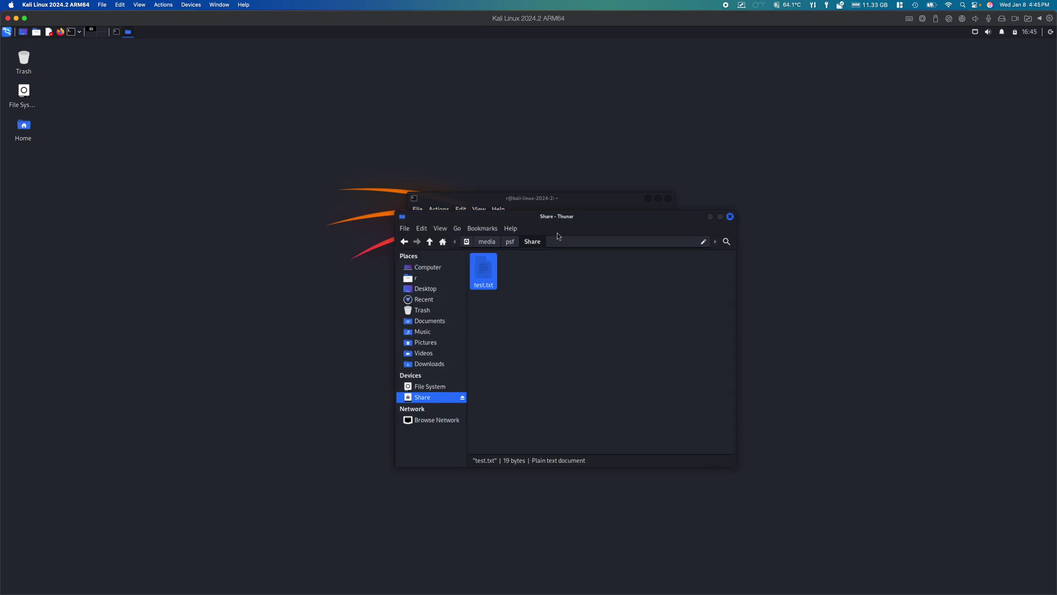
drag(561, 223, 524, 231)
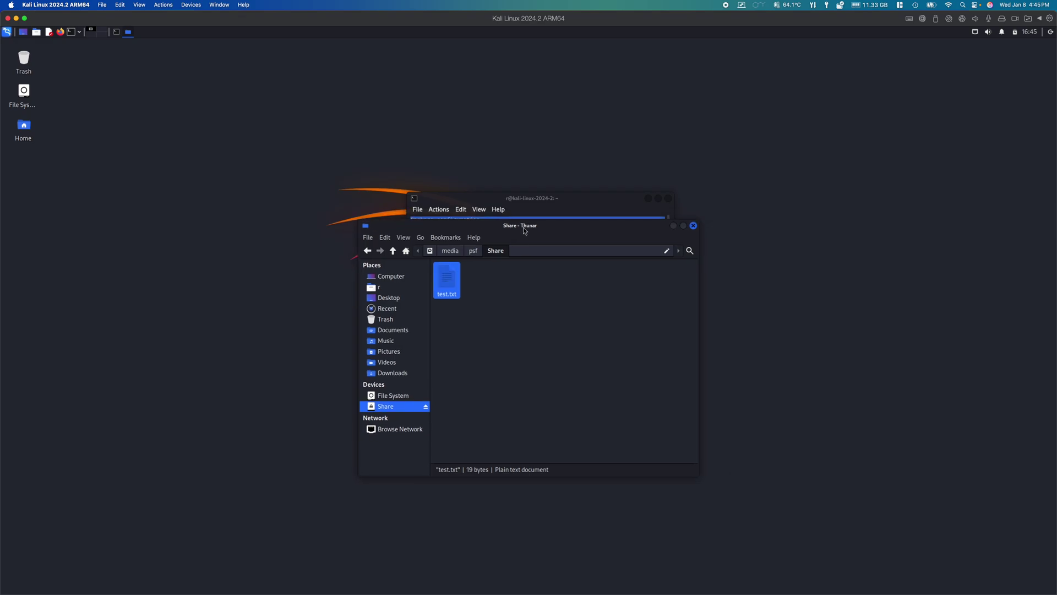
click(693, 225)
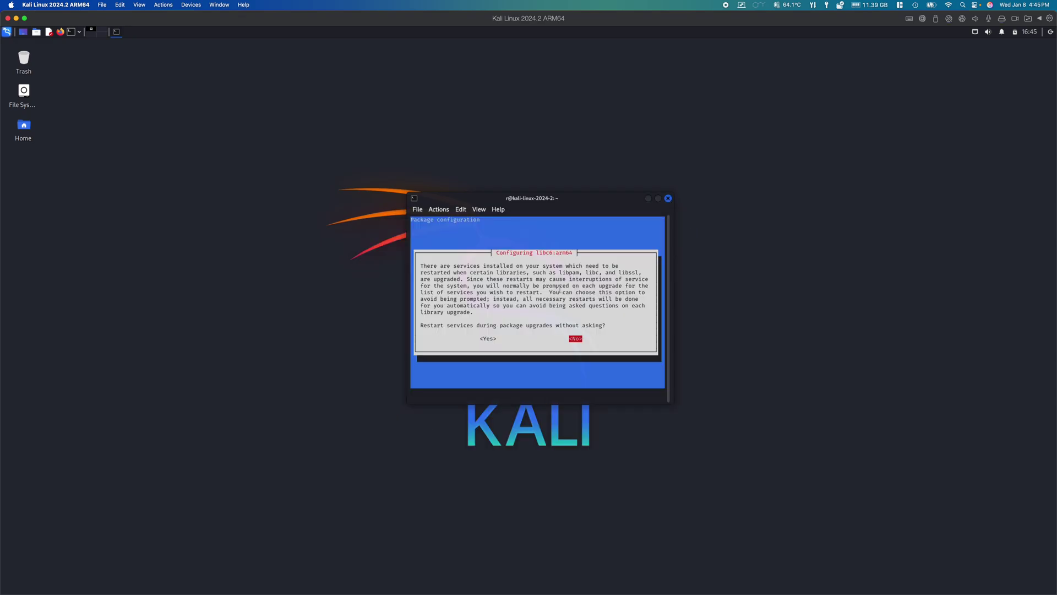
Choose Yes to restart services automatically for libc6, then briefly check the Mac's temperature sensors
key(Left)
key(Return)
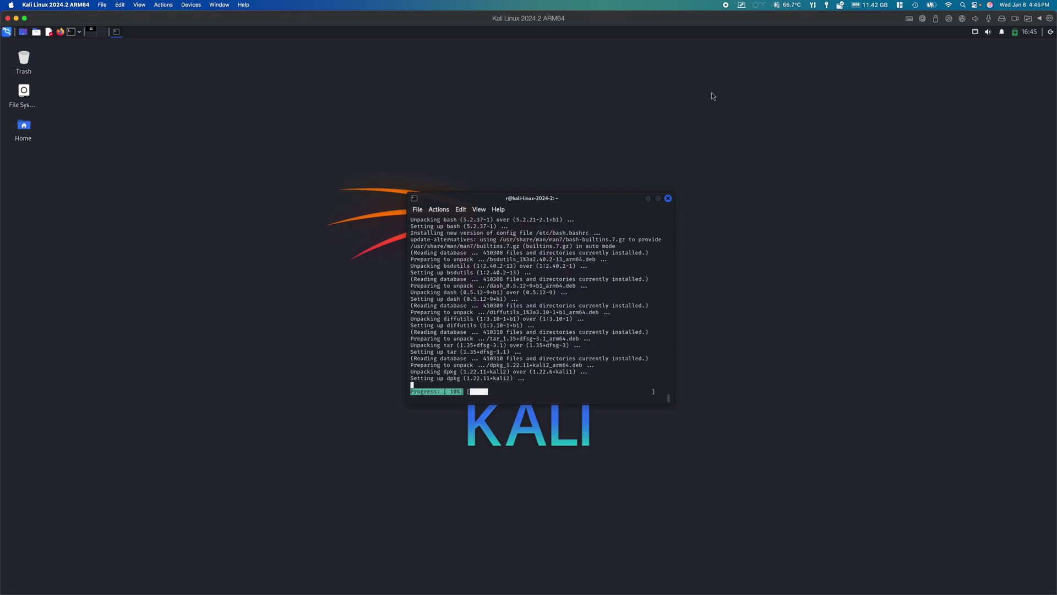
click(791, 5)
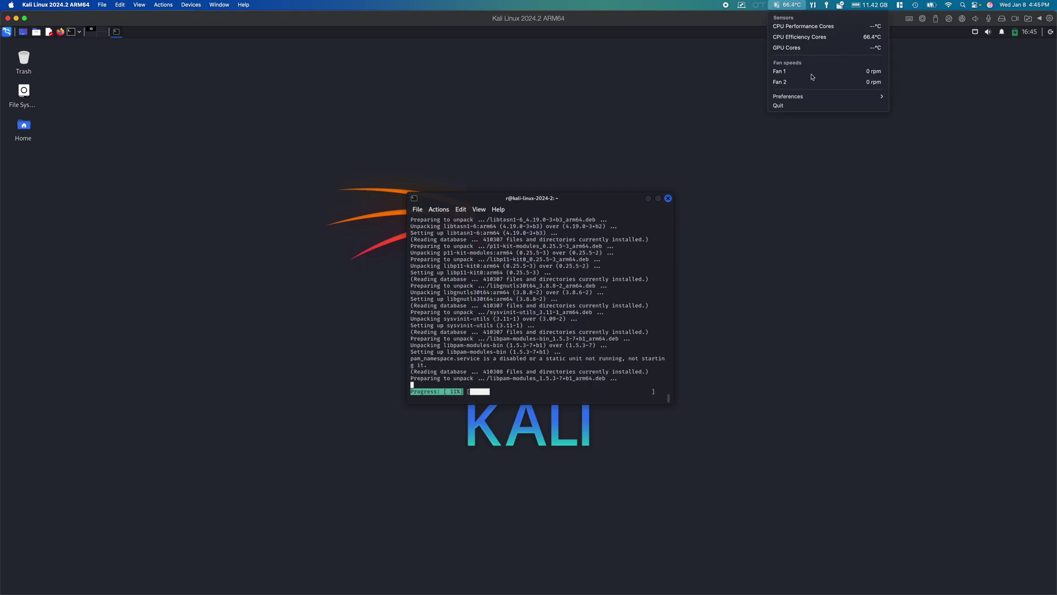
click(788, 5)
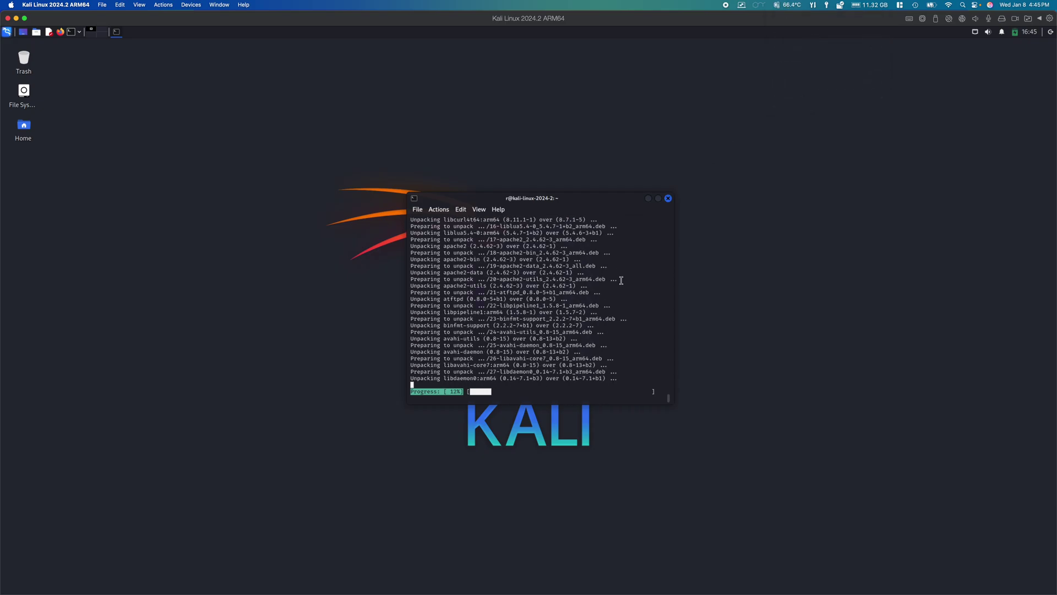